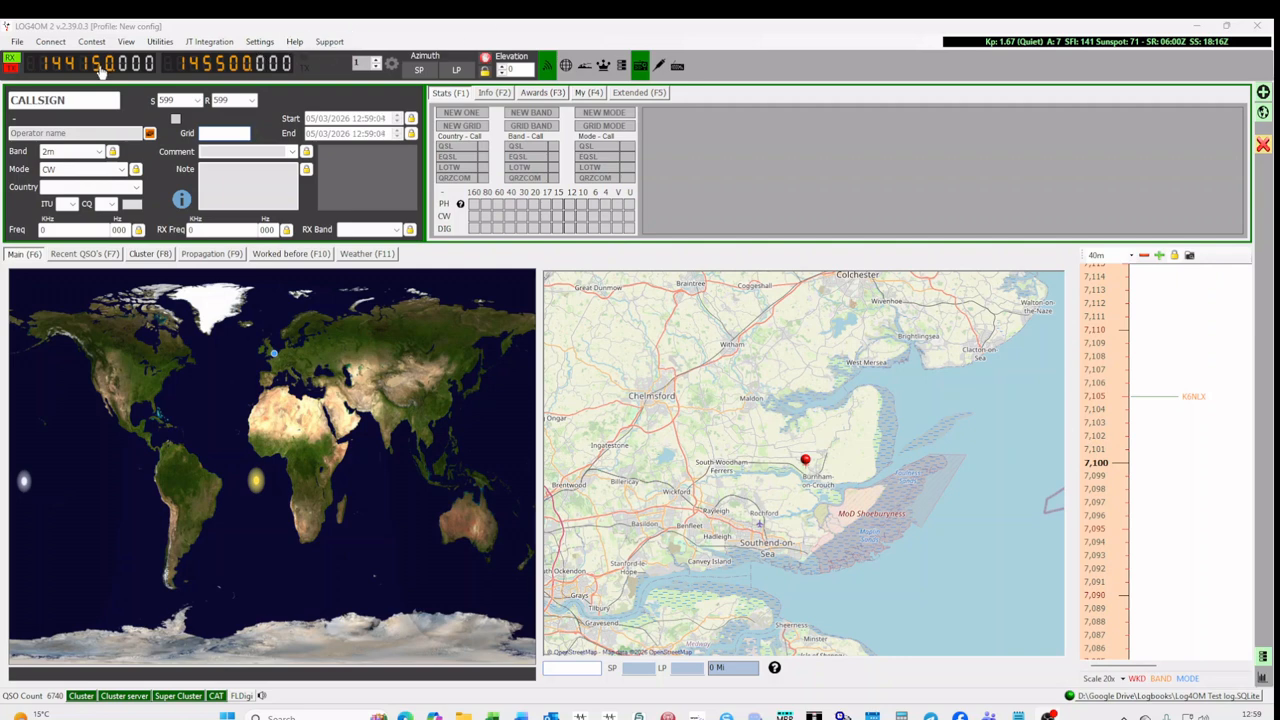
{"action": "left_click", "coordinate": [87, 100]}
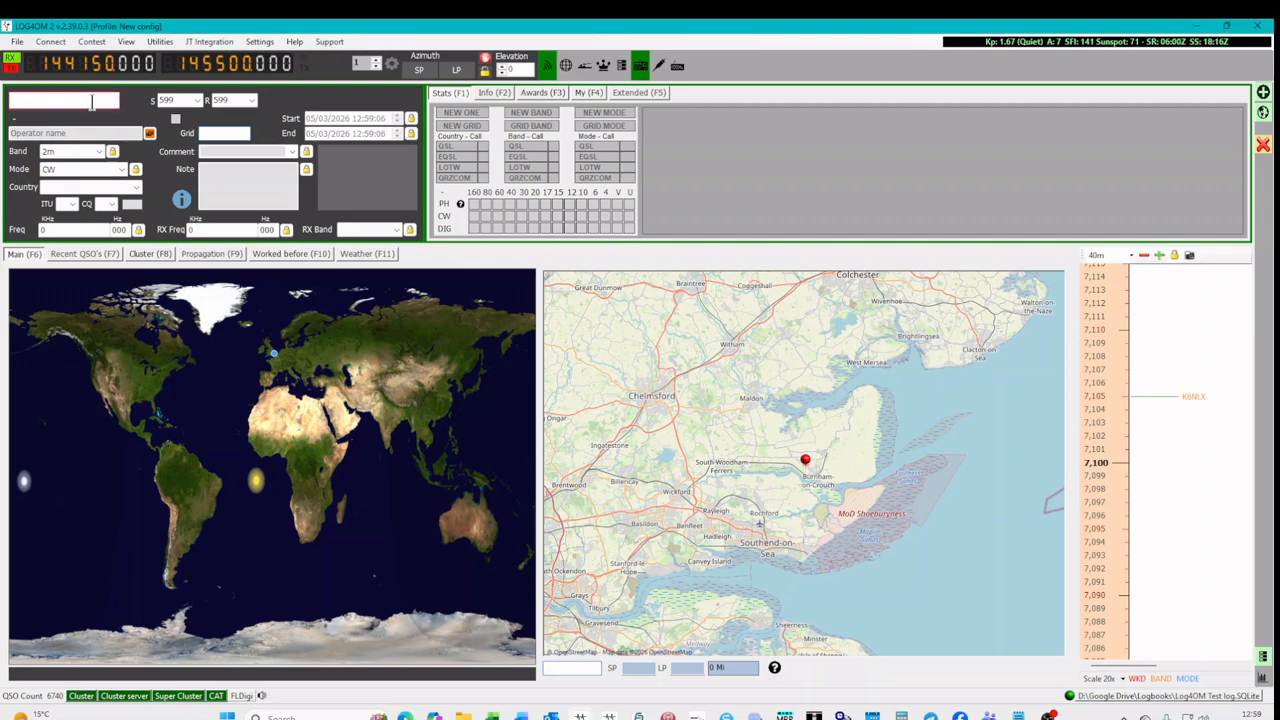
{"action": "type", "text": "GI4POP"}
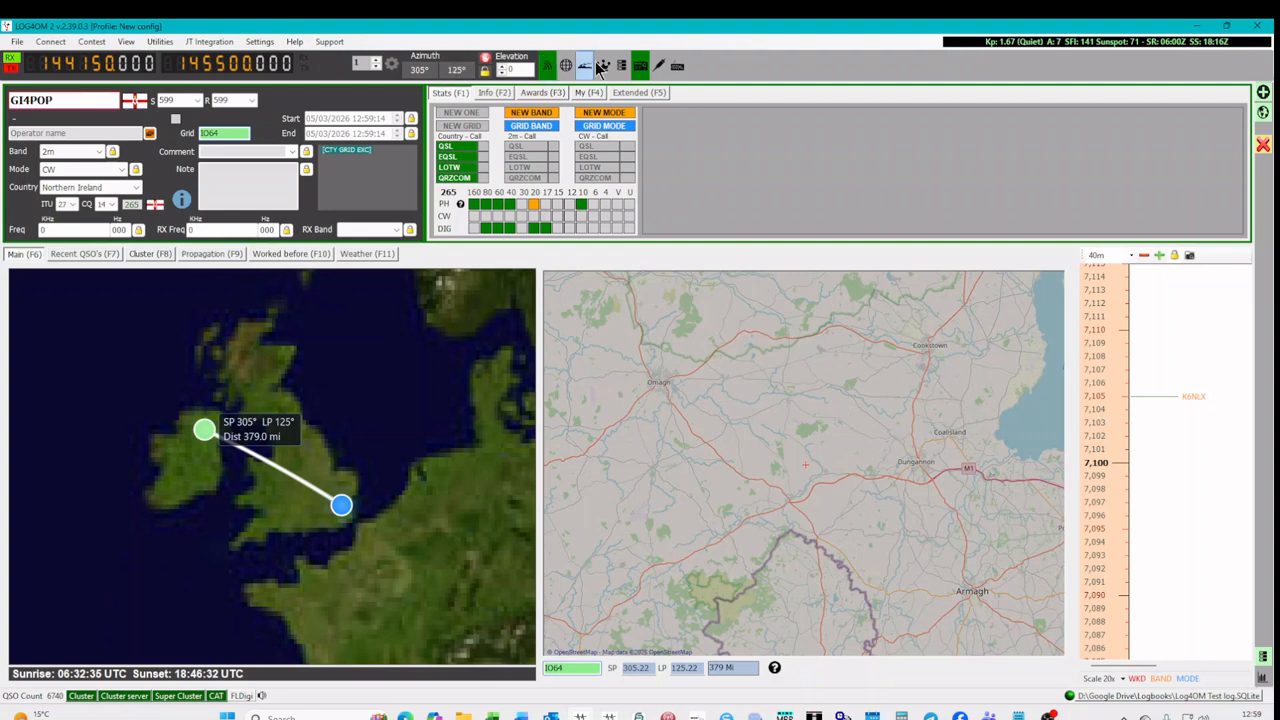
{"action": "left_click", "coordinate": [540, 92]}
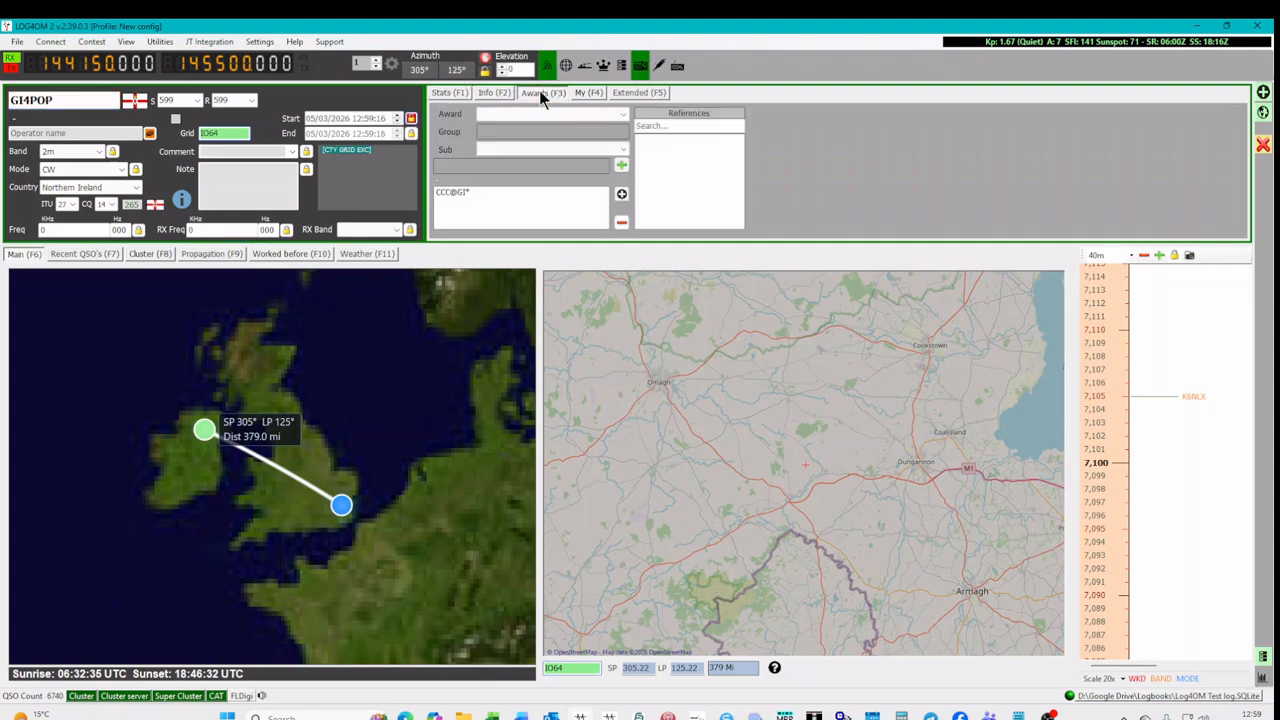
{"action": "left_click", "coordinate": [533, 111]}
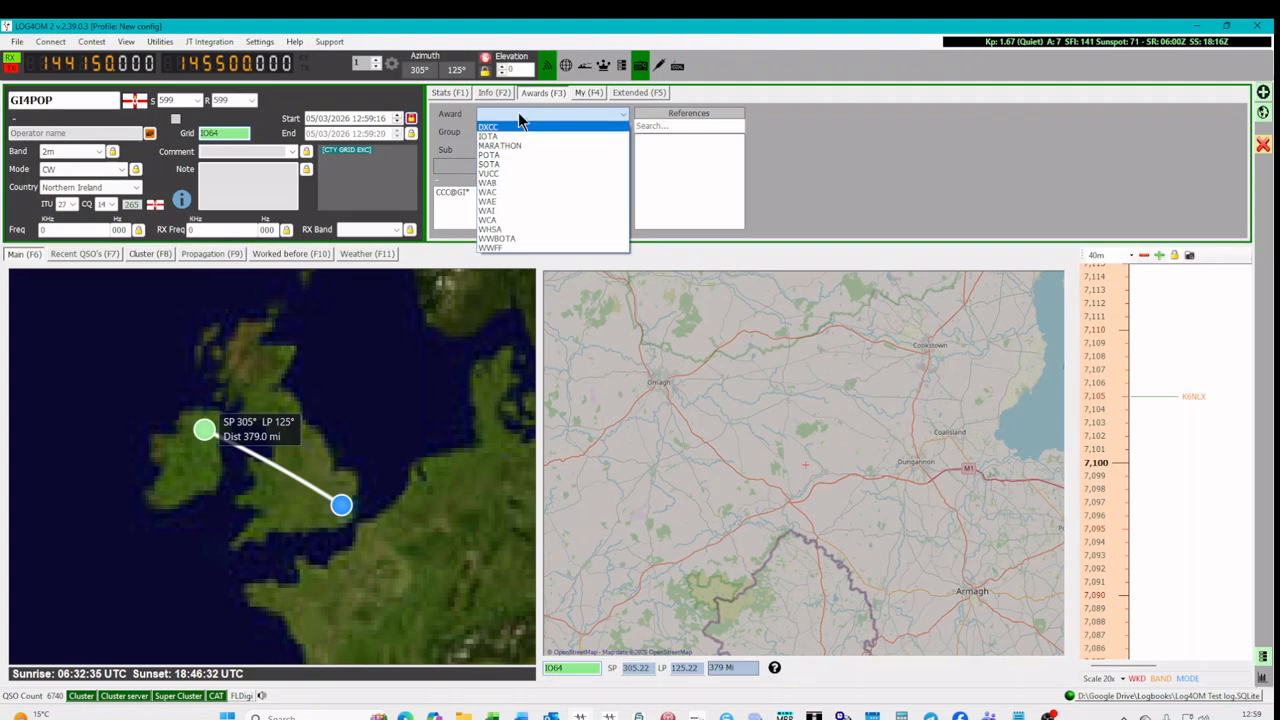
{"action": "left_click", "coordinate": [512, 211]}
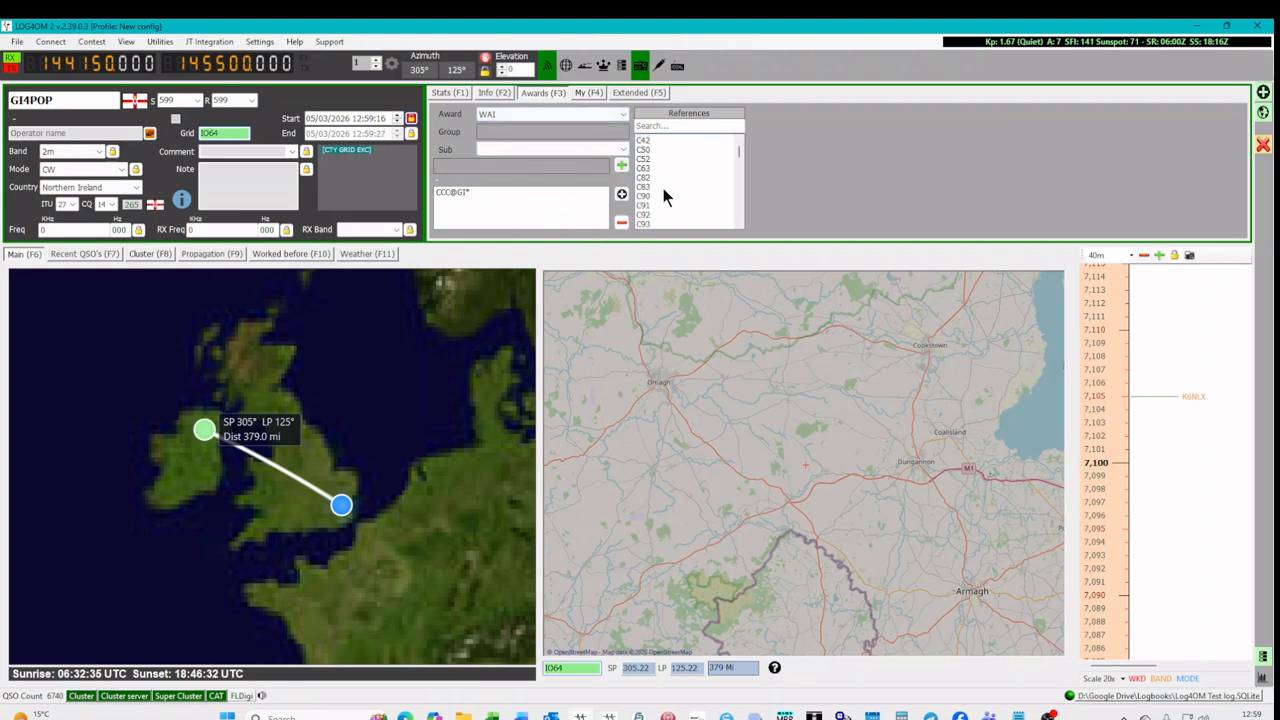
Step: Check the counties of WAI squares C40 and C30, and add reference C31 to the contact
{"action": "left_click", "coordinate": [648, 167]}
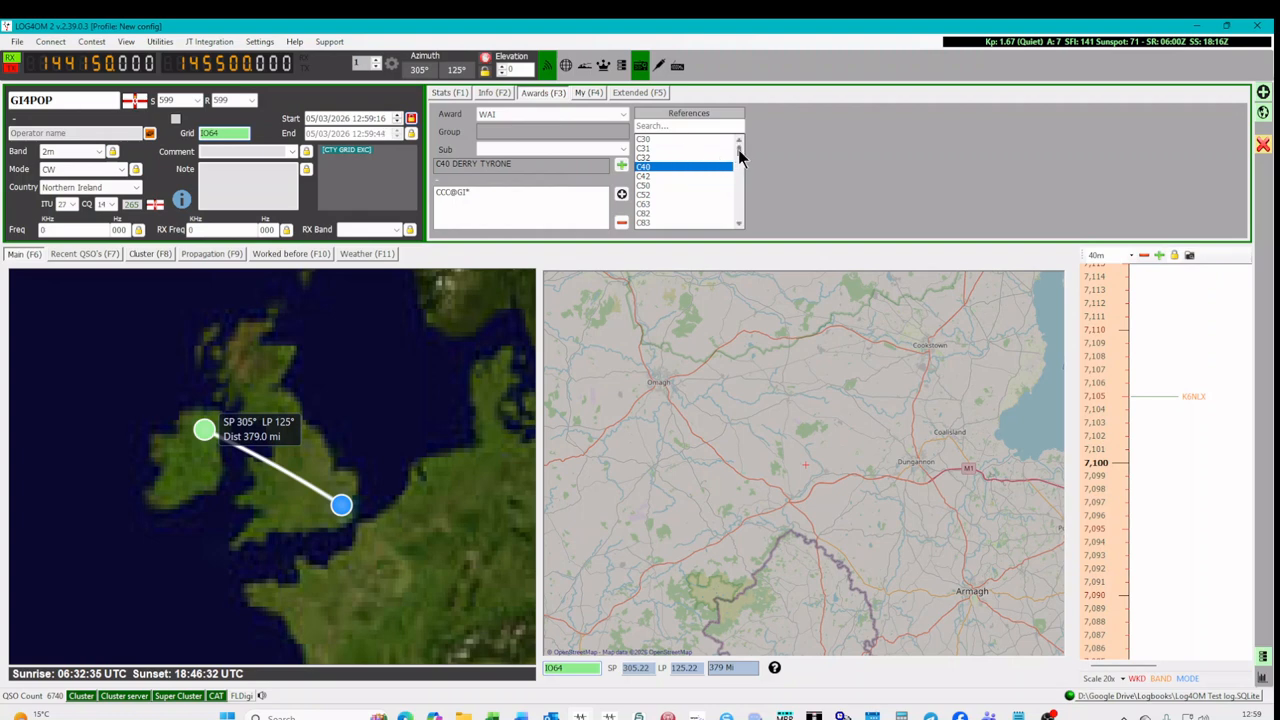
{"action": "left_click", "coordinate": [642, 140]}
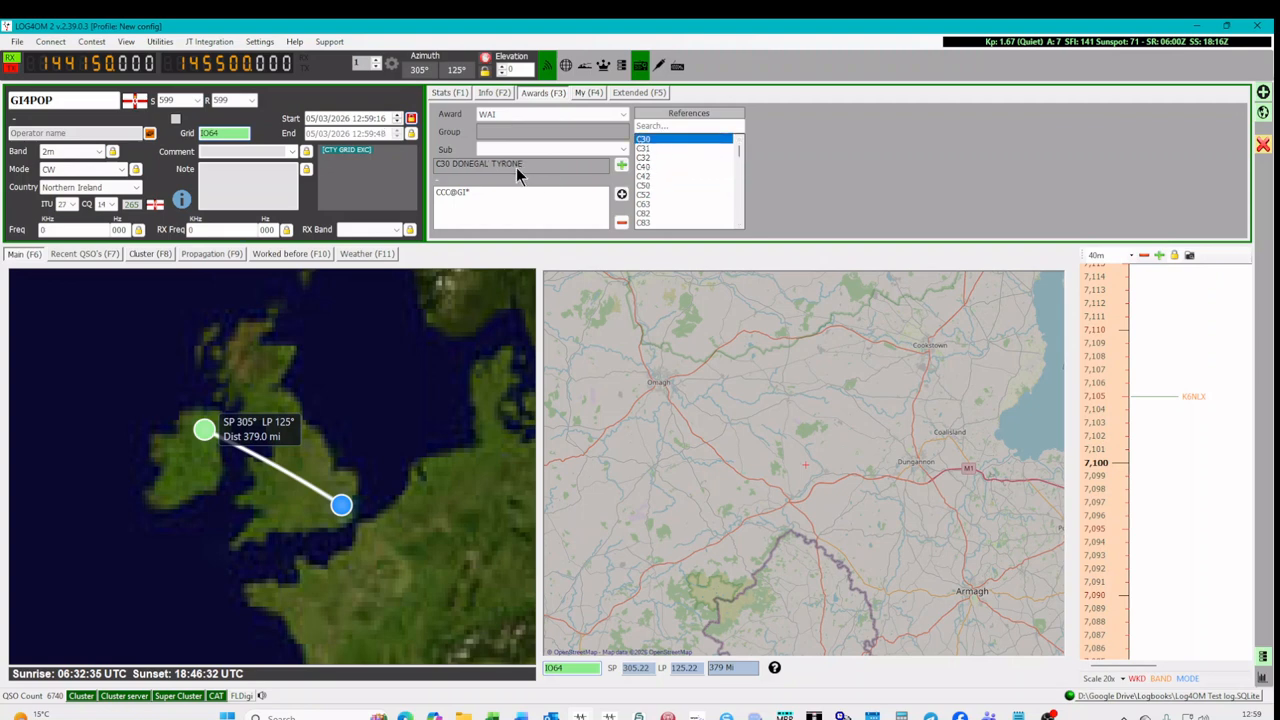
{"action": "left_click", "coordinate": [641, 149]}
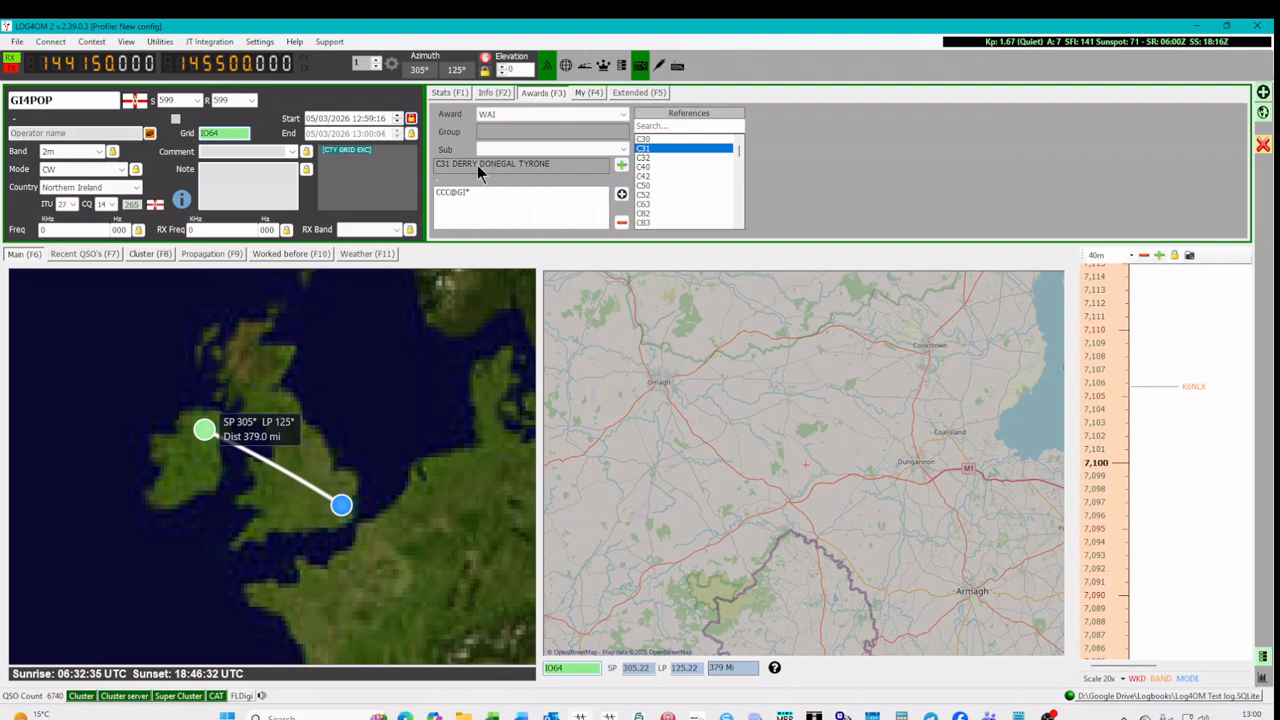
{"action": "left_click", "coordinate": [621, 164]}
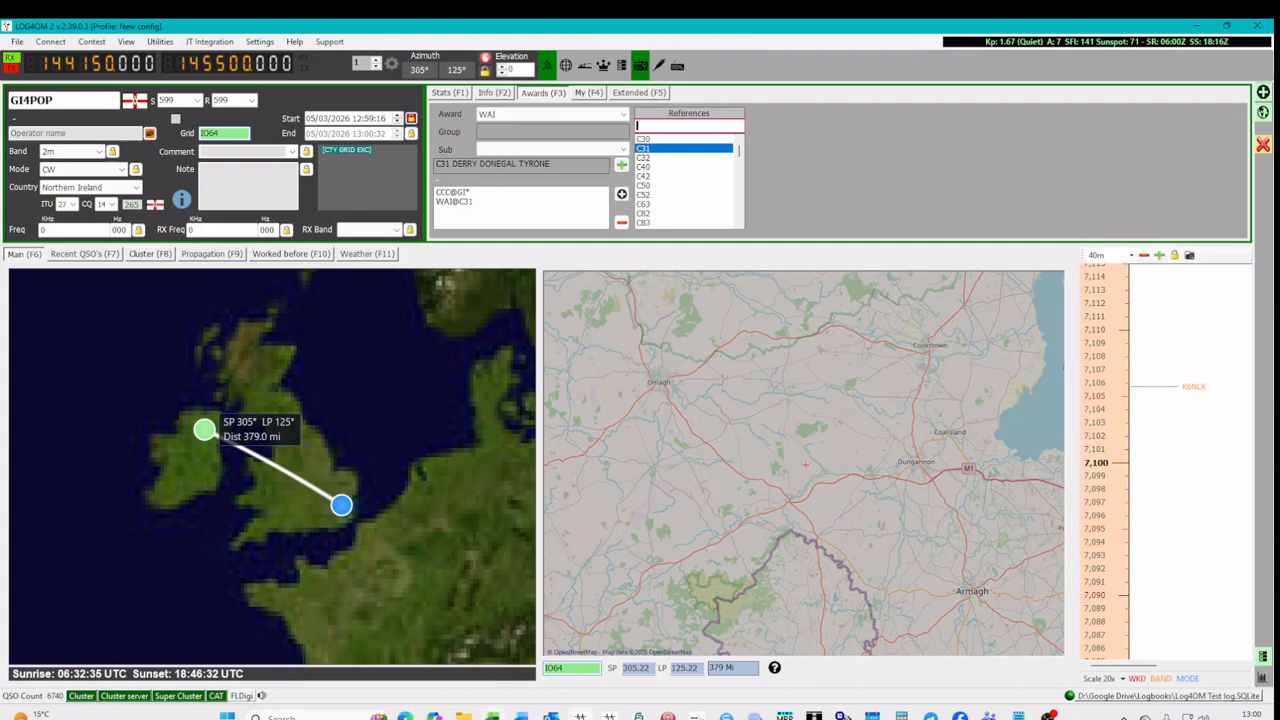
Step: Switch to Excel and examine how WAI Squares stage 2.xlsx lists squares shared by several counties, then minimise the workbook
{"action": "left_click", "coordinate": [492, 716]}
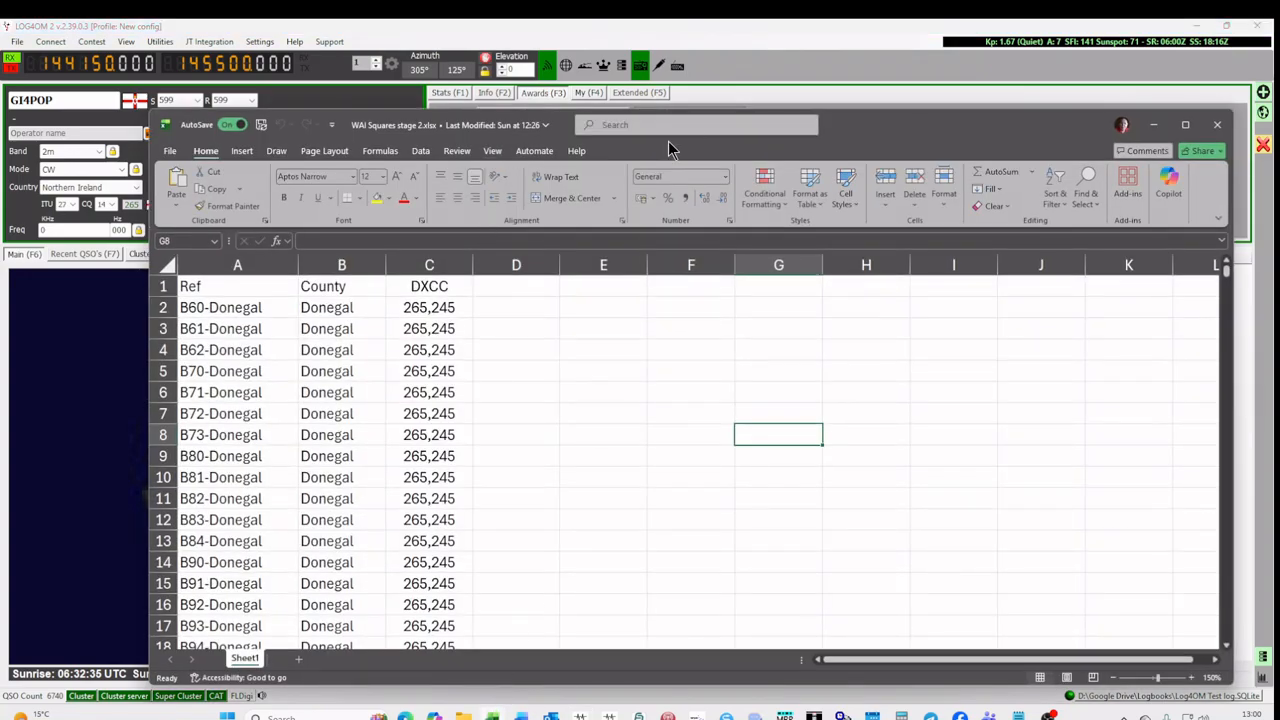
{"action": "left_click_drag", "start_coordinate": [887, 133], "coordinate": [853, 79]}
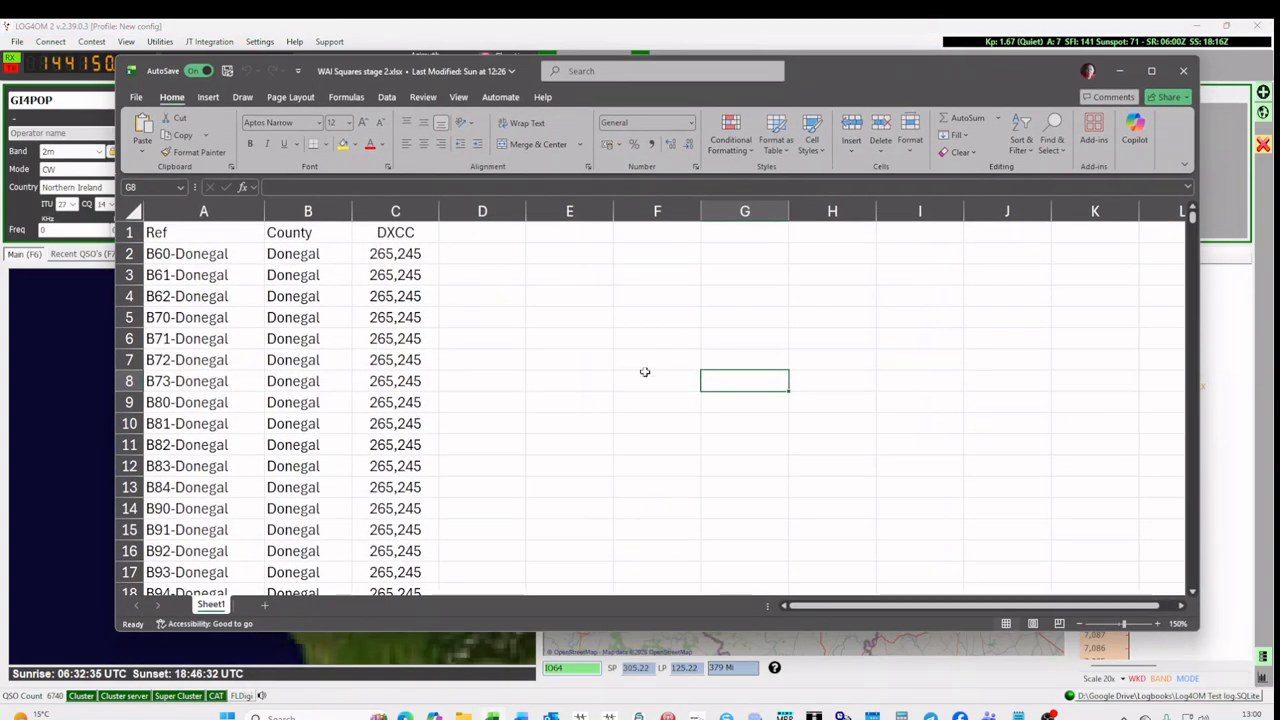
{"action": "scroll", "coordinate": [229, 270], "scroll_direction": "down", "scroll_amount": 3}
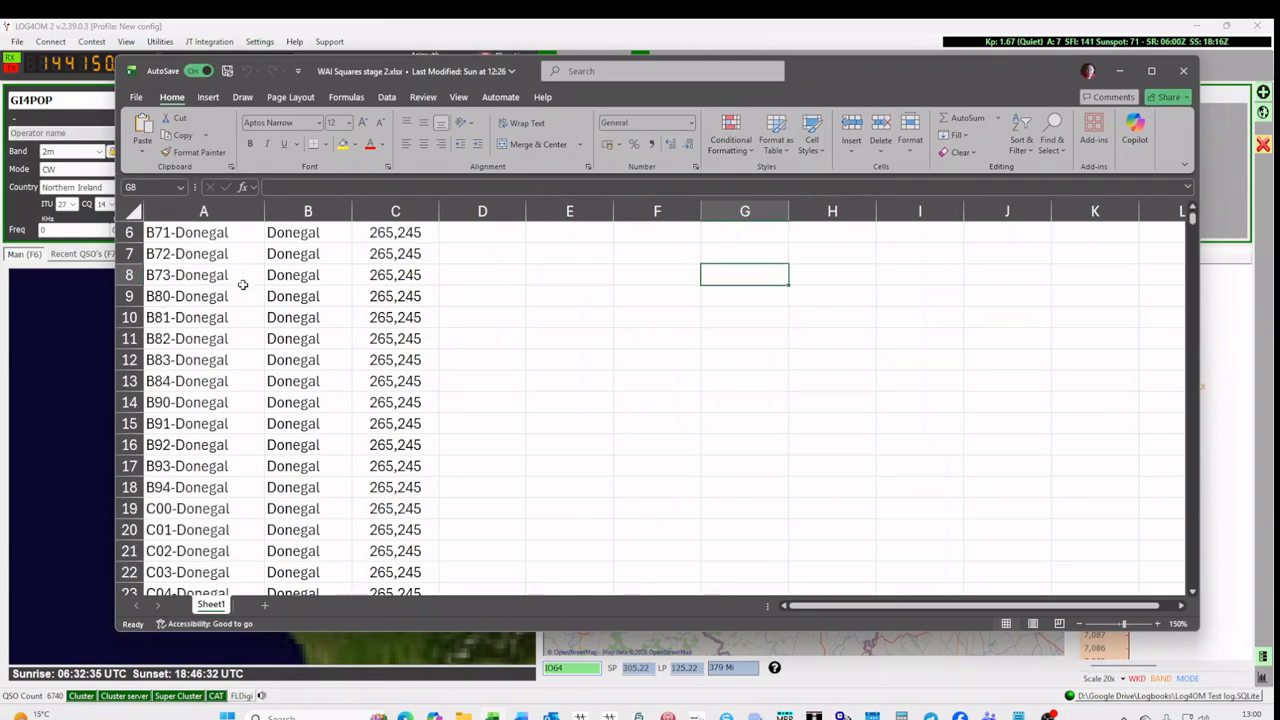
{"action": "scroll", "coordinate": [251, 376], "scroll_direction": "down", "scroll_amount": 6}
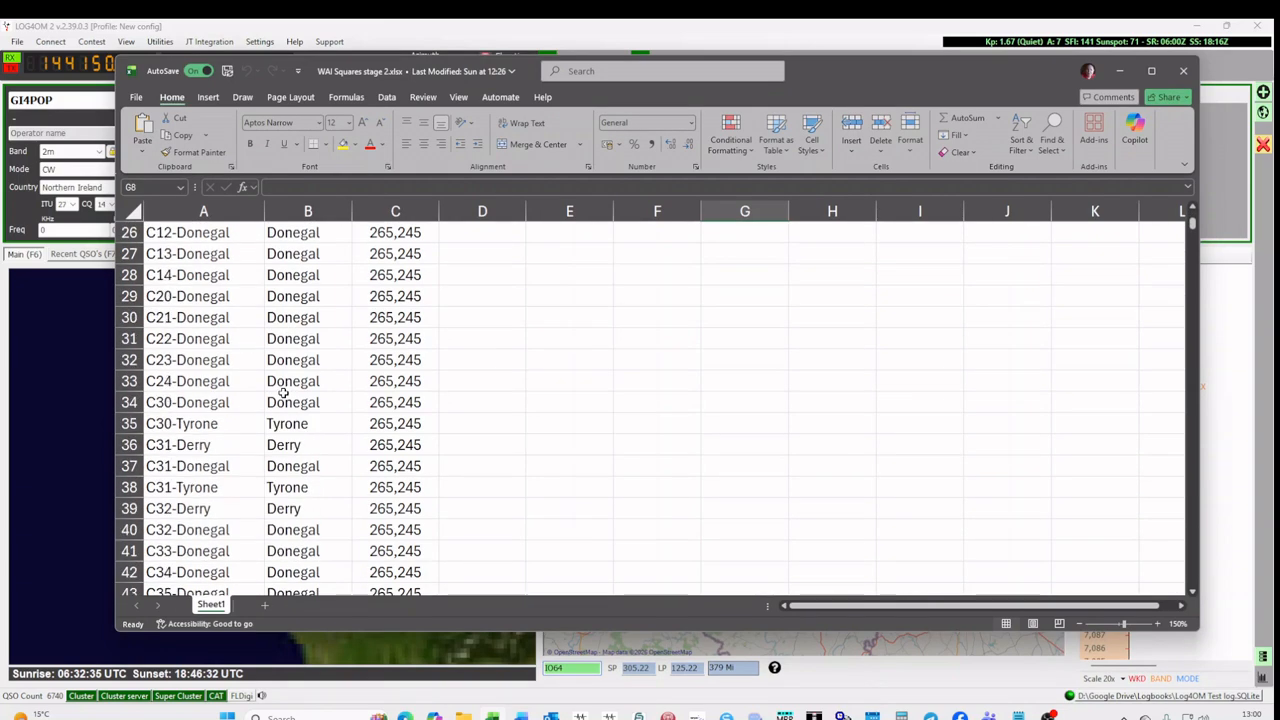
{"action": "scroll", "coordinate": [284, 394], "scroll_direction": "down", "scroll_amount": 1}
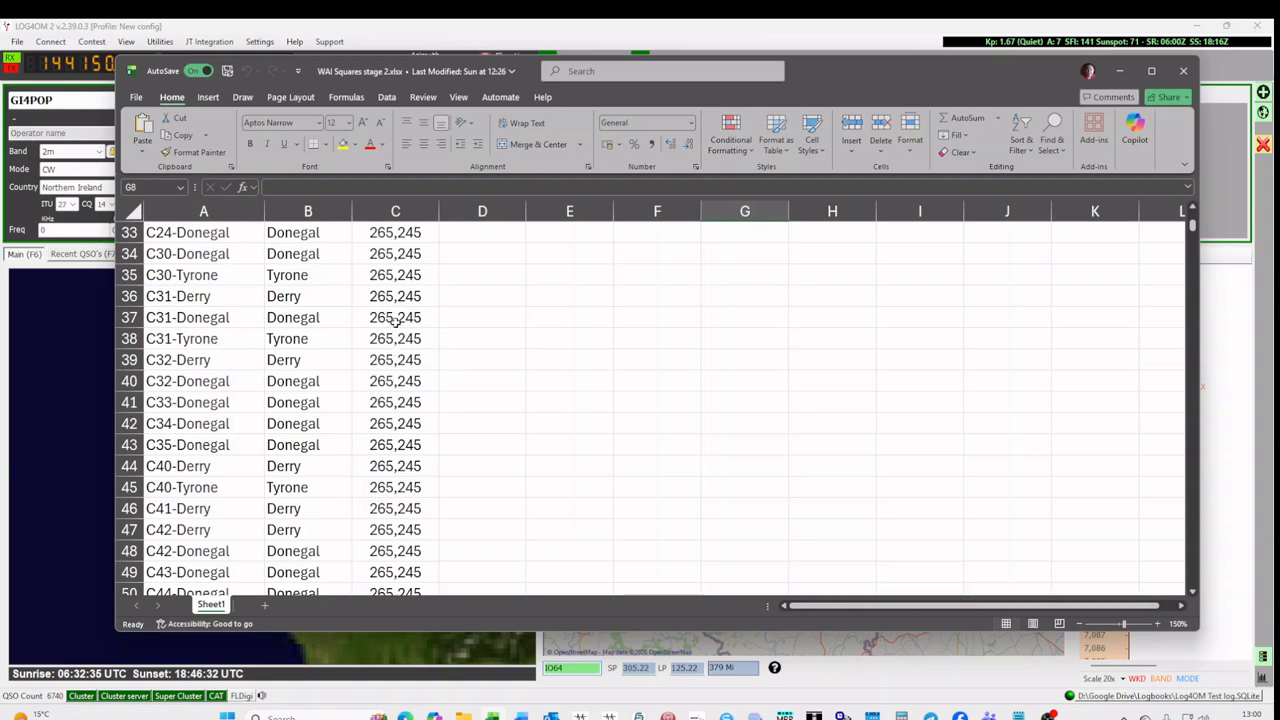
{"action": "scroll", "coordinate": [395, 320], "scroll_direction": "up", "scroll_amount": 3}
{"action": "scroll", "coordinate": [395, 322], "scroll_direction": "up", "scroll_amount": 3}
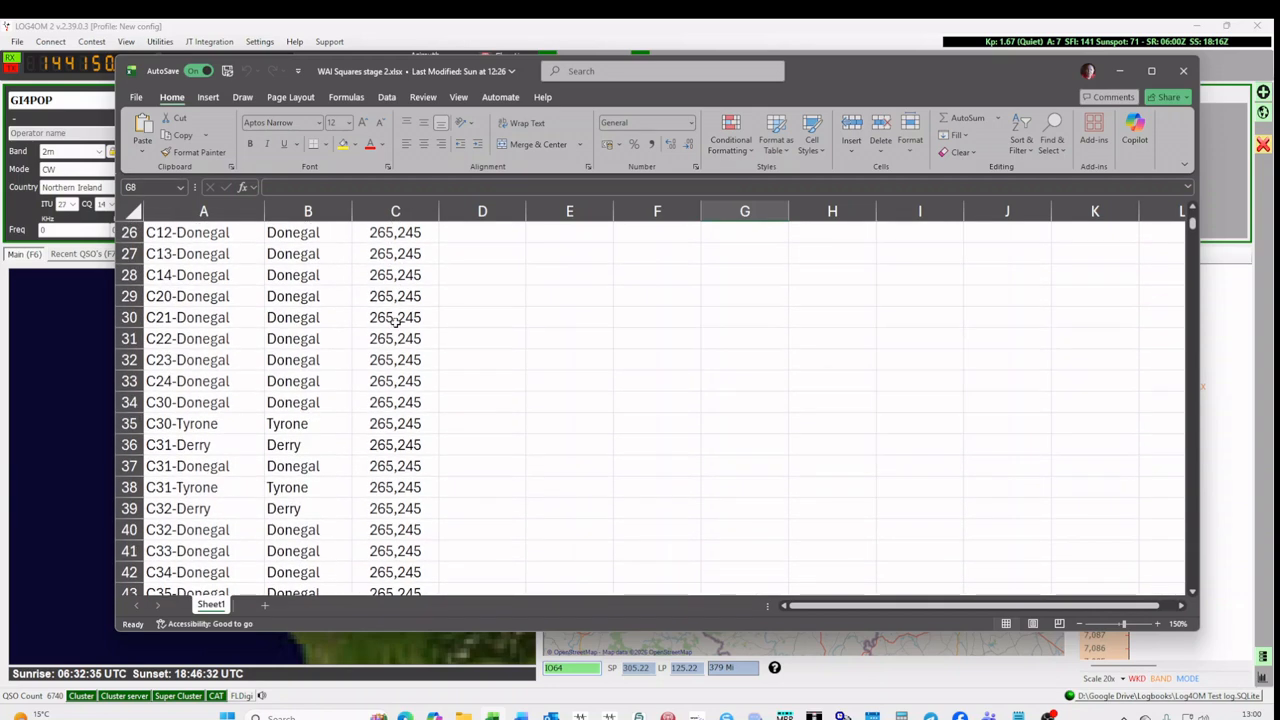
{"action": "scroll", "coordinate": [396, 325], "scroll_direction": "up", "scroll_amount": 6}
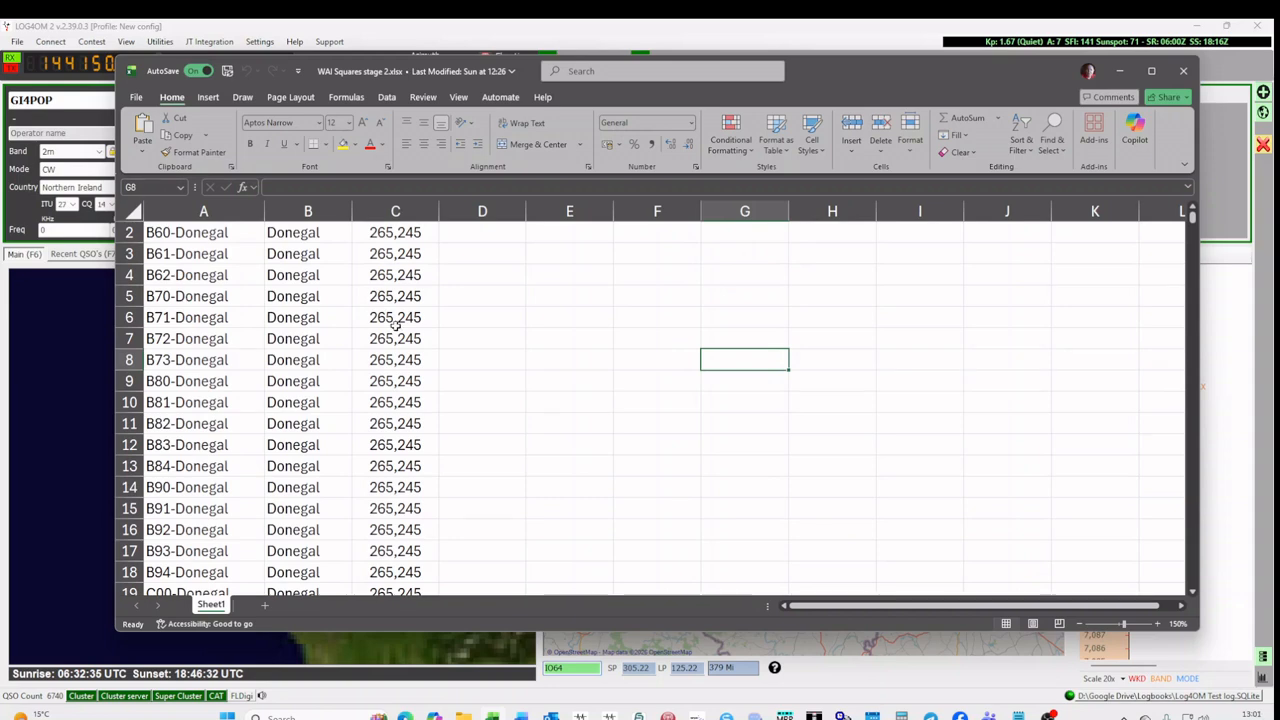
{"action": "scroll", "coordinate": [396, 323], "scroll_direction": "up", "scroll_amount": 1}
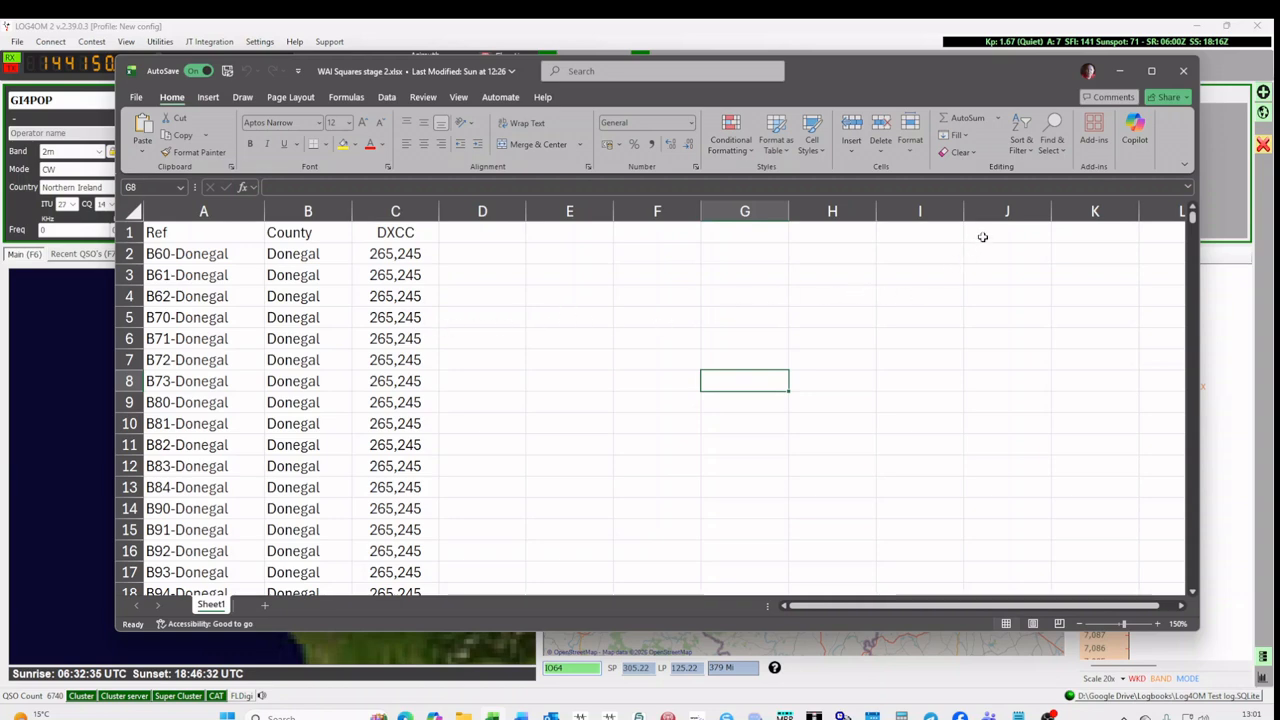
{"action": "left_click", "coordinate": [1119, 71]}
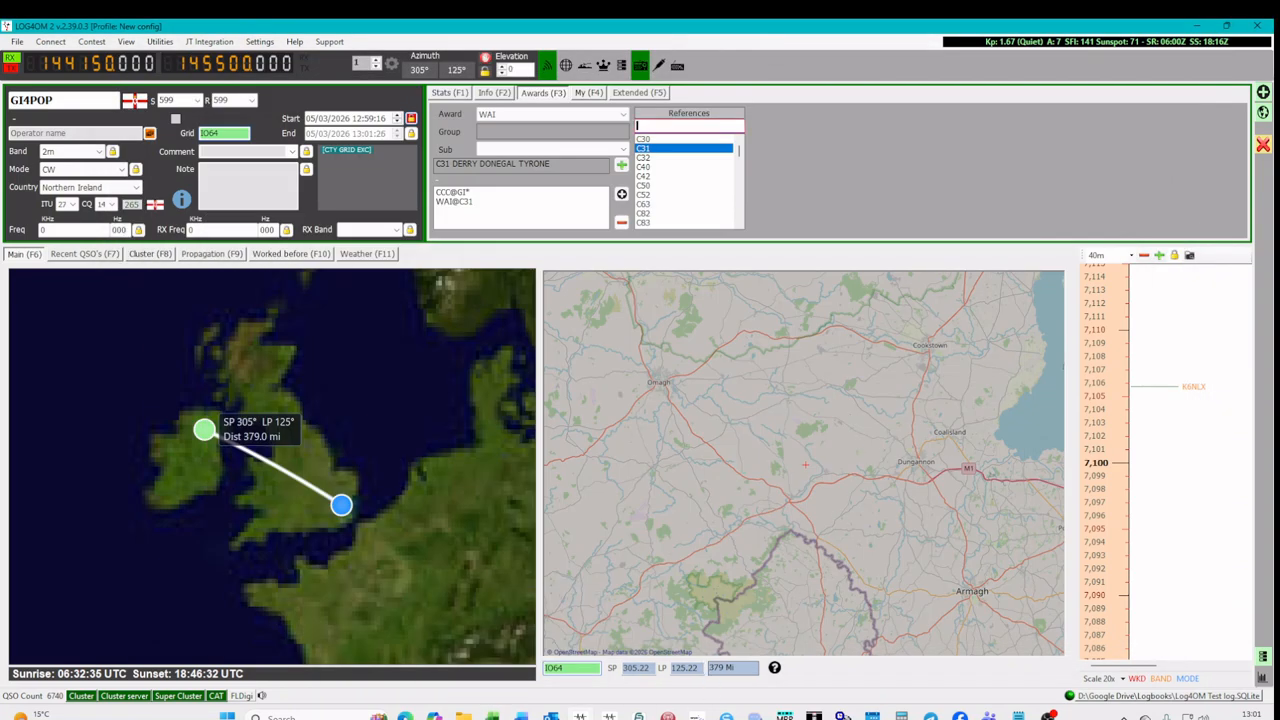
Step: Switch to Notepad to view the semicolon-separated layout of WAI Squares stage 2.csv, then minimise it
{"action": "left_click", "coordinate": [1018, 716]}
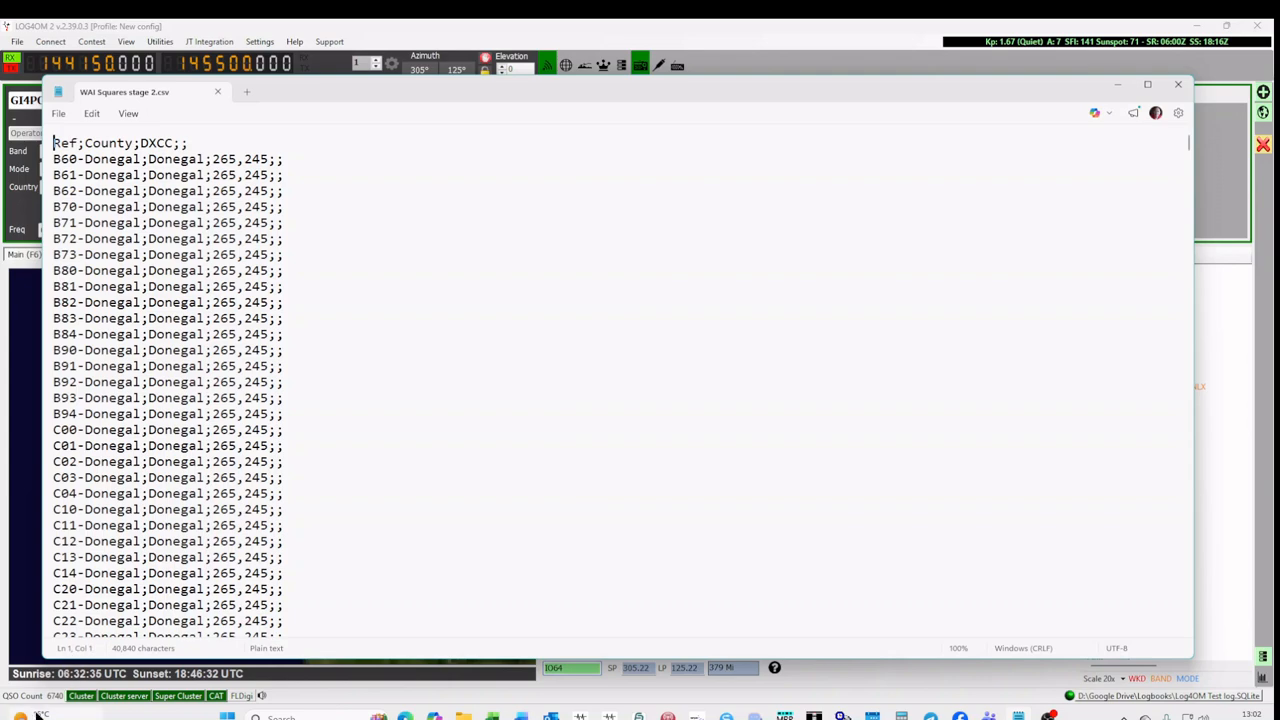
{"action": "mouse_move", "coordinate": [38, 715]}
{"action": "left_click", "coordinate": [1117, 86]}
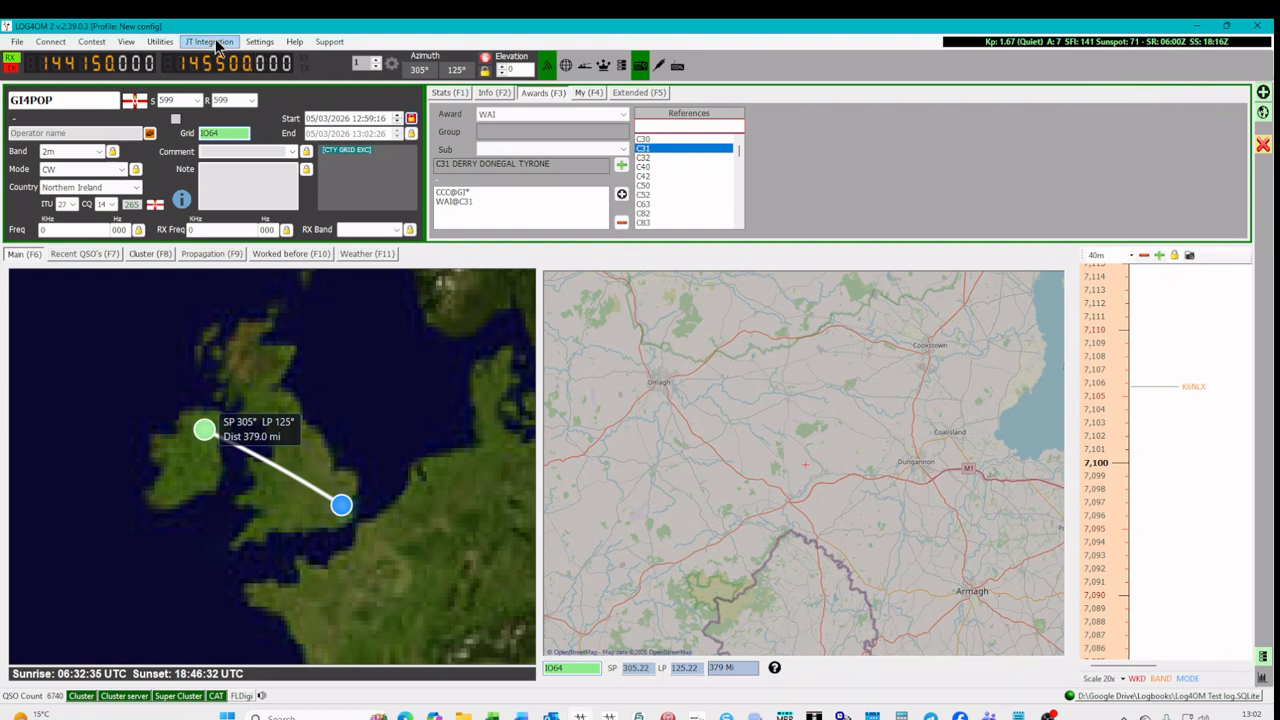
Step: Open the award manager from the logging program and load the WAI award for editing
{"action": "left_click", "coordinate": [158, 44]}
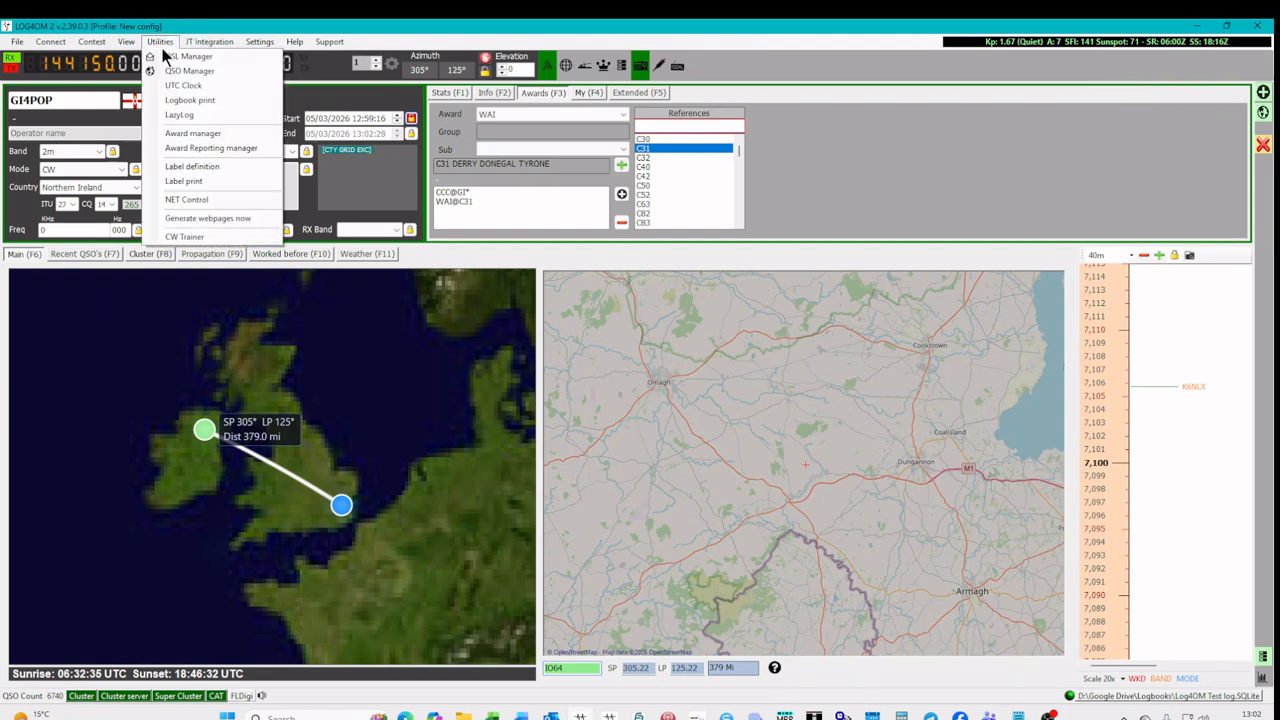
{"action": "left_click", "coordinate": [192, 136]}
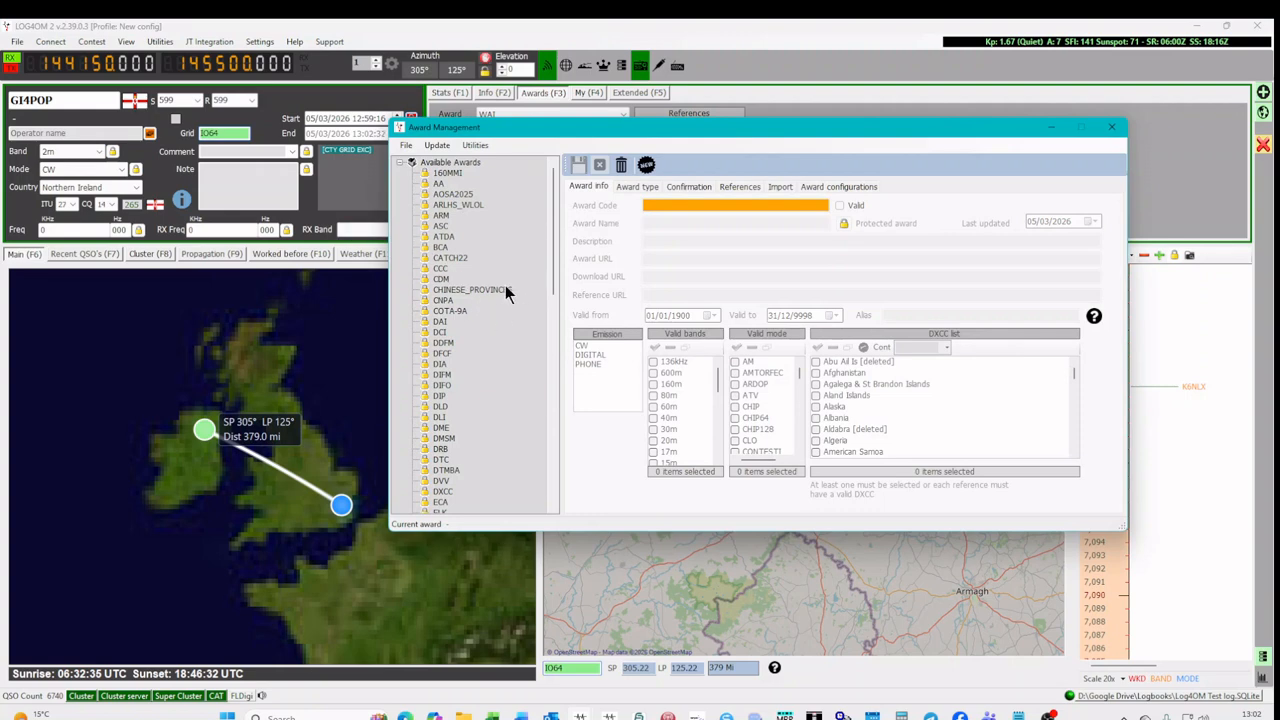
{"action": "scroll", "coordinate": [508, 292], "scroll_direction": "down", "scroll_amount": 10}
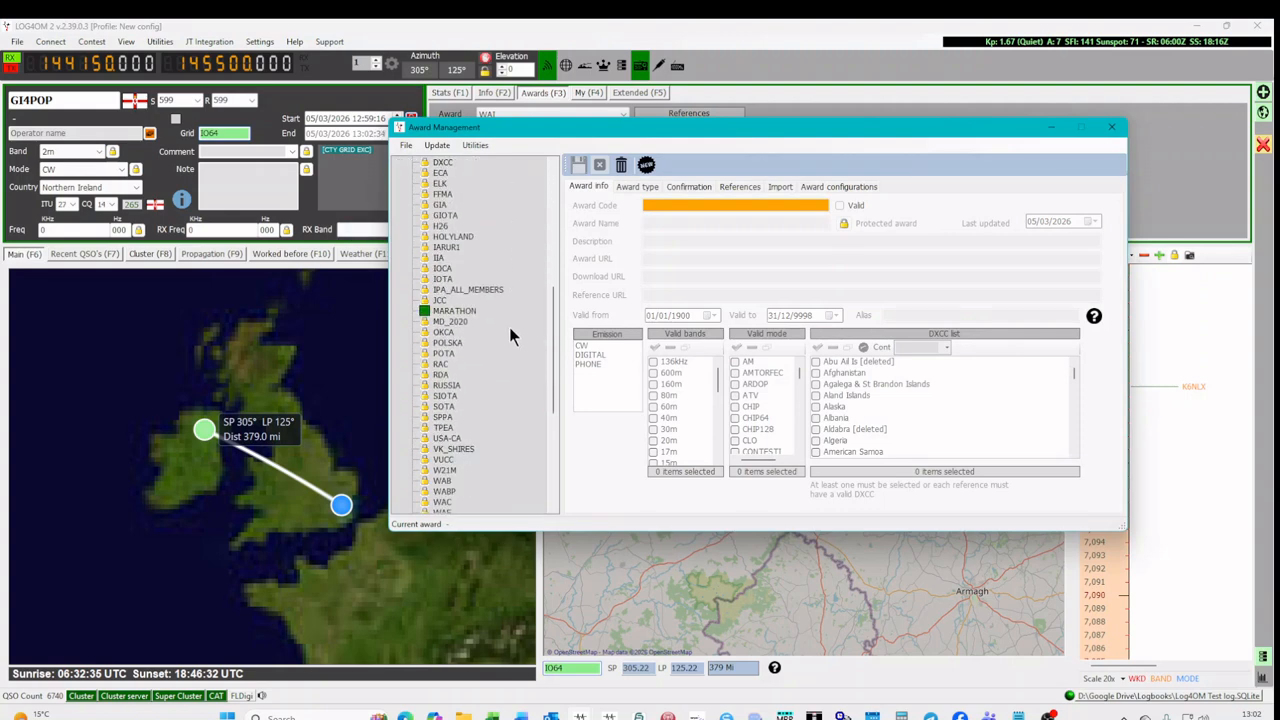
{"action": "scroll", "coordinate": [509, 335], "scroll_direction": "down", "scroll_amount": 2}
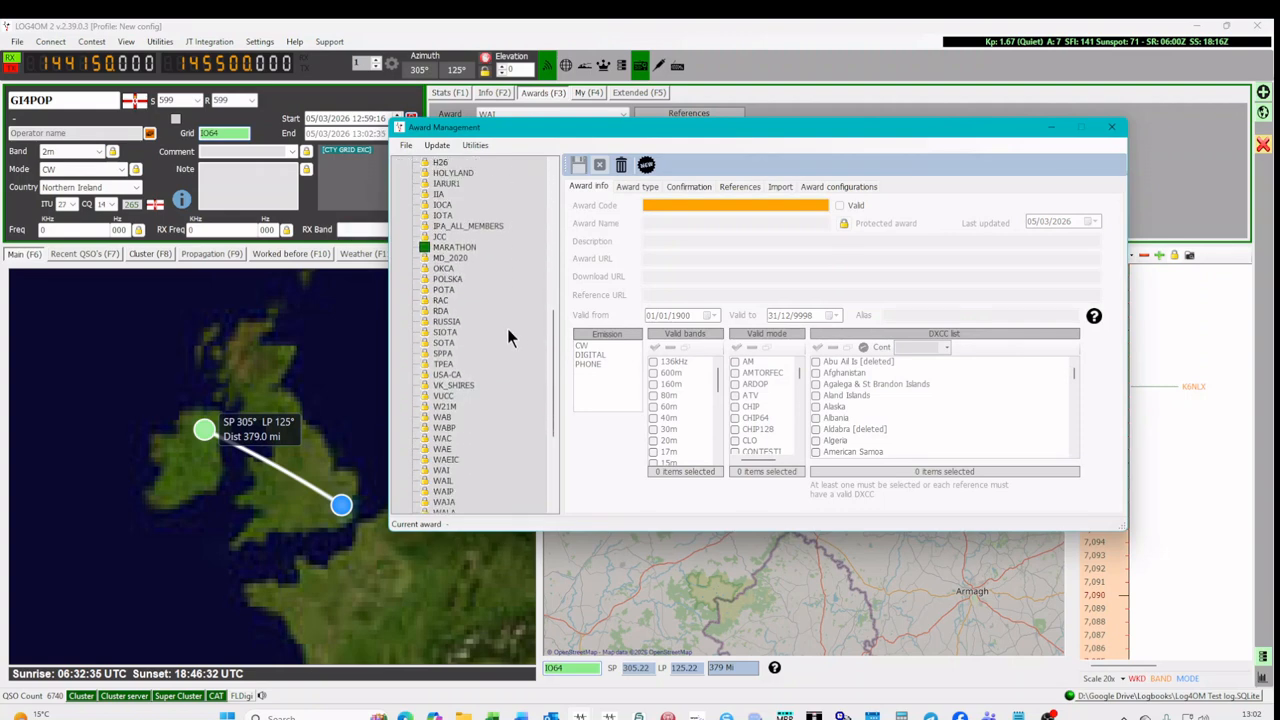
{"action": "left_click", "coordinate": [440, 470]}
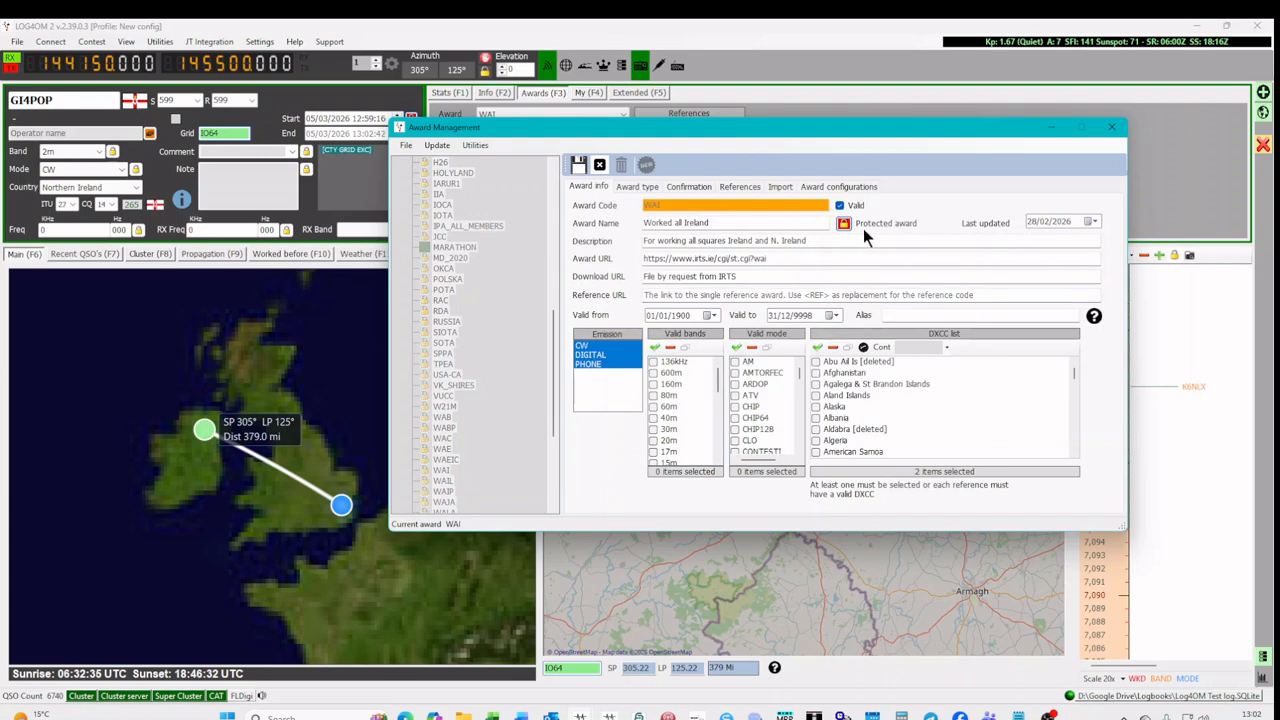
Step: Choose WAI Squares stage 2.csv as the WAI award's import file, set the field separator to a semicolon and preview its contents
{"action": "left_click", "coordinate": [780, 187]}
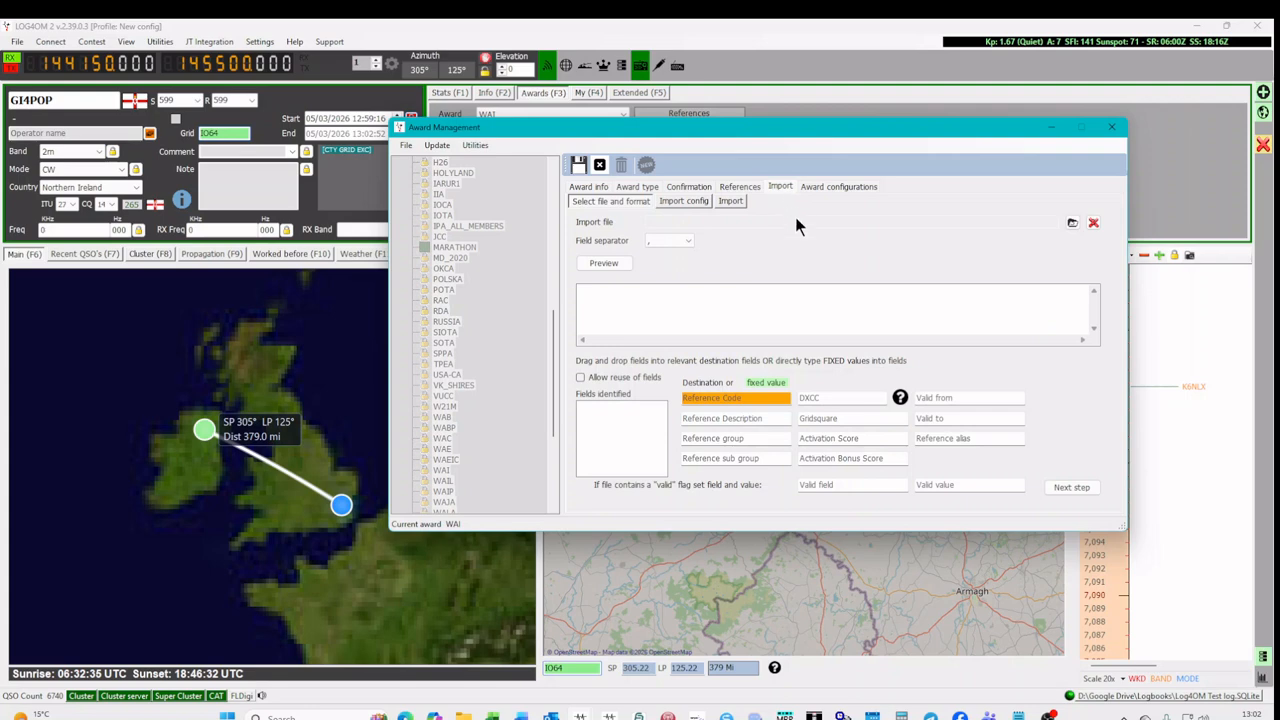
{"action": "left_click", "coordinate": [1072, 224]}
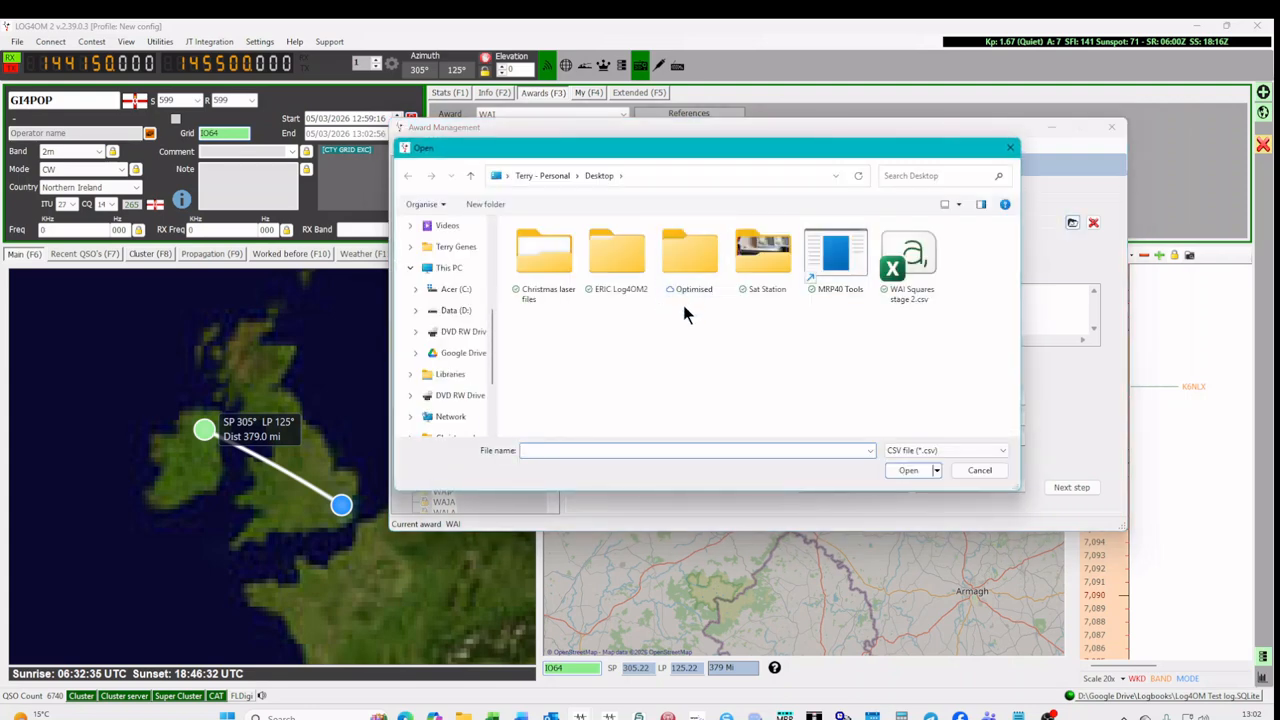
{"action": "left_click", "coordinate": [929, 275]}
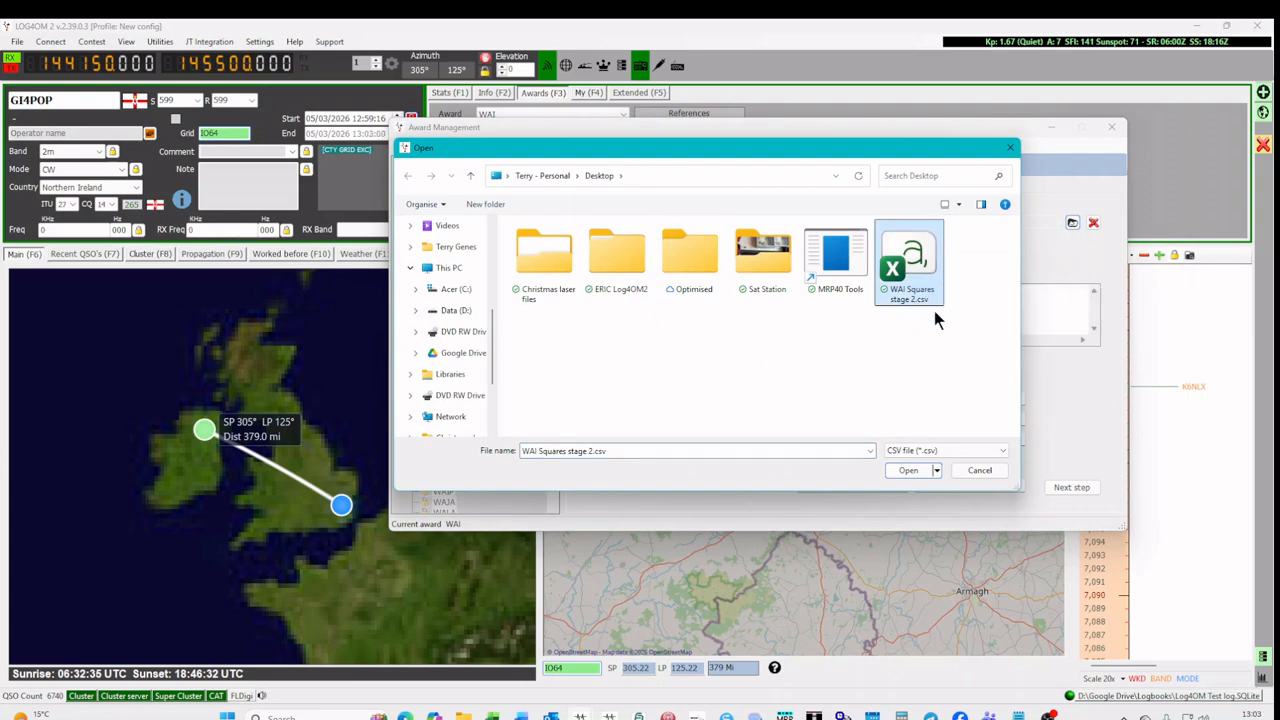
{"action": "left_click", "coordinate": [905, 470]}
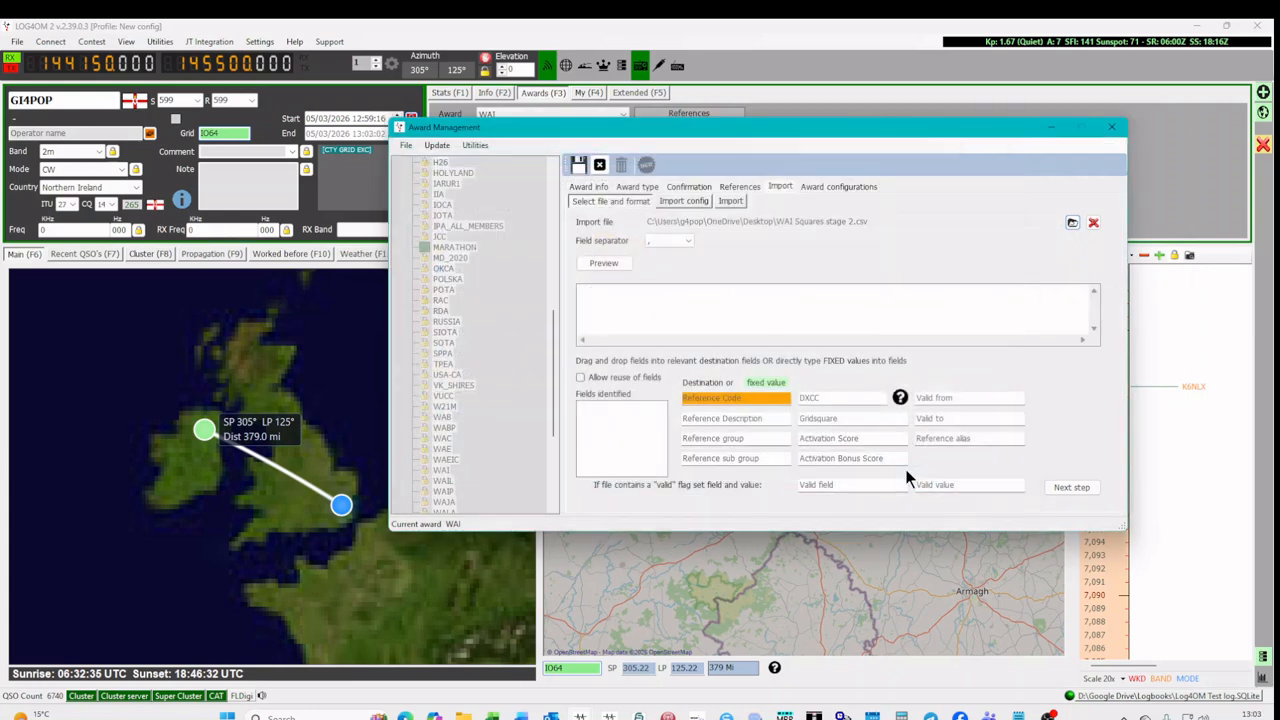
{"action": "left_click", "coordinate": [690, 244]}
{"action": "left_click", "coordinate": [594, 266]}
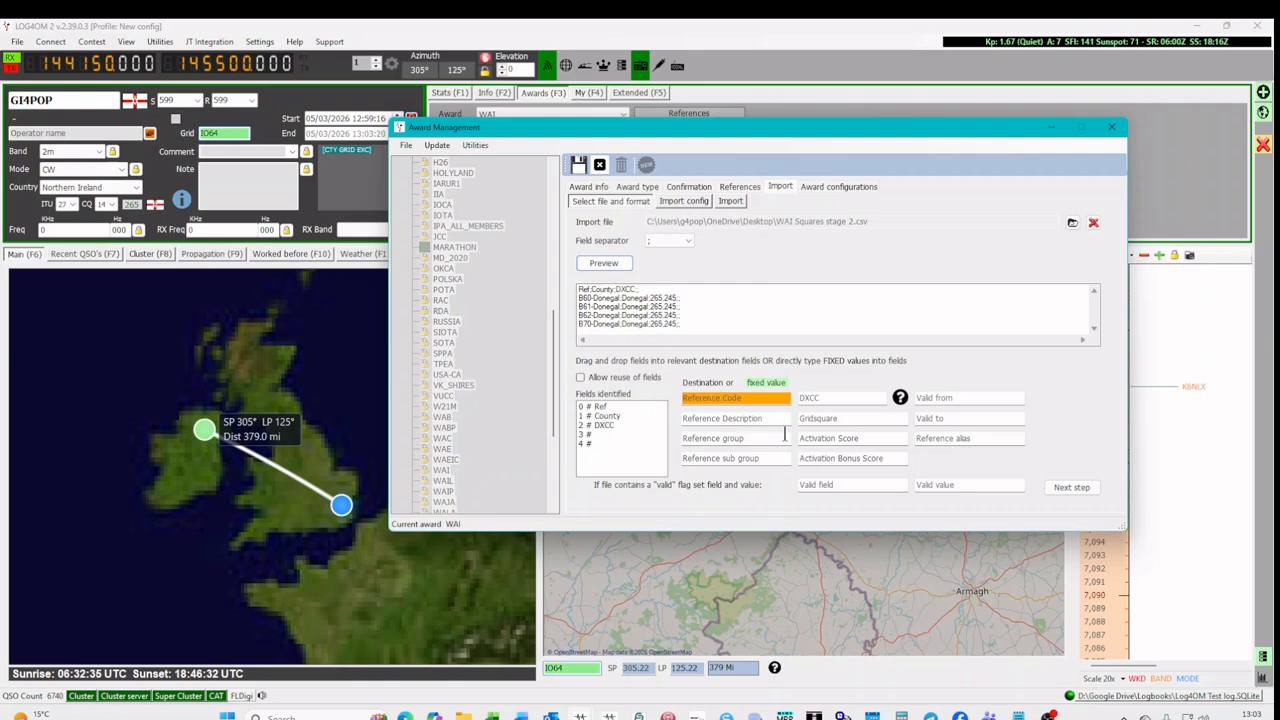
Step: Map the file's Ref field to Reference Code, County to Reference Description and DXCC to DXCC
{"action": "left_click", "coordinate": [604, 406]}
{"action": "left_click_drag", "start_coordinate": [625, 405], "coordinate": [694, 396]}
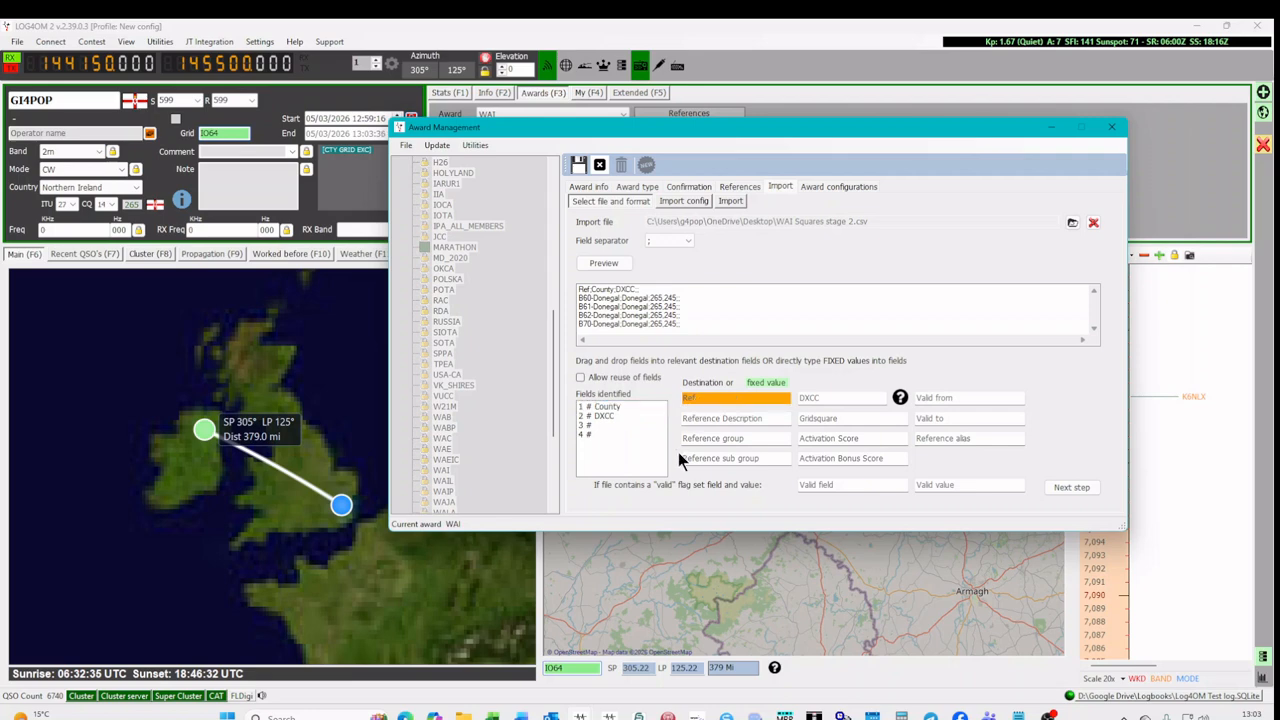
{"action": "left_click", "coordinate": [610, 408]}
{"action": "left_click_drag", "start_coordinate": [640, 415], "coordinate": [705, 426]}
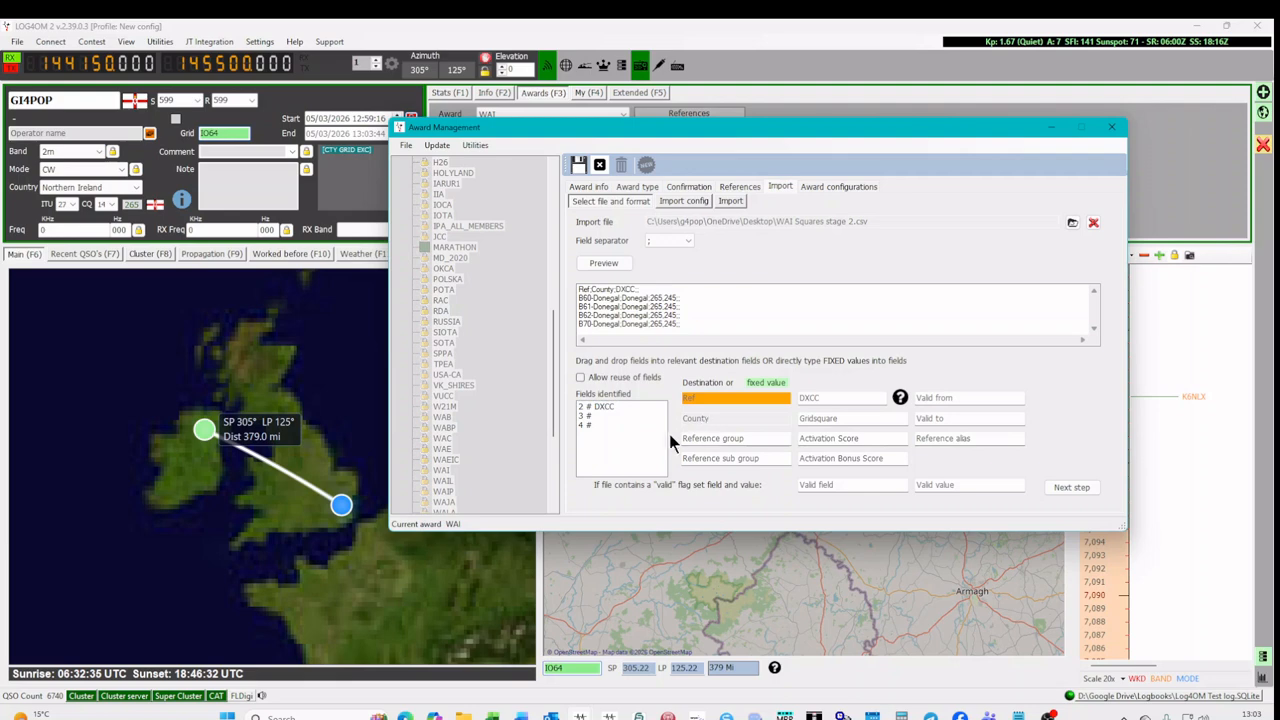
{"action": "left_click", "coordinate": [609, 410]}
{"action": "left_click_drag", "start_coordinate": [612, 410], "coordinate": [820, 400]}
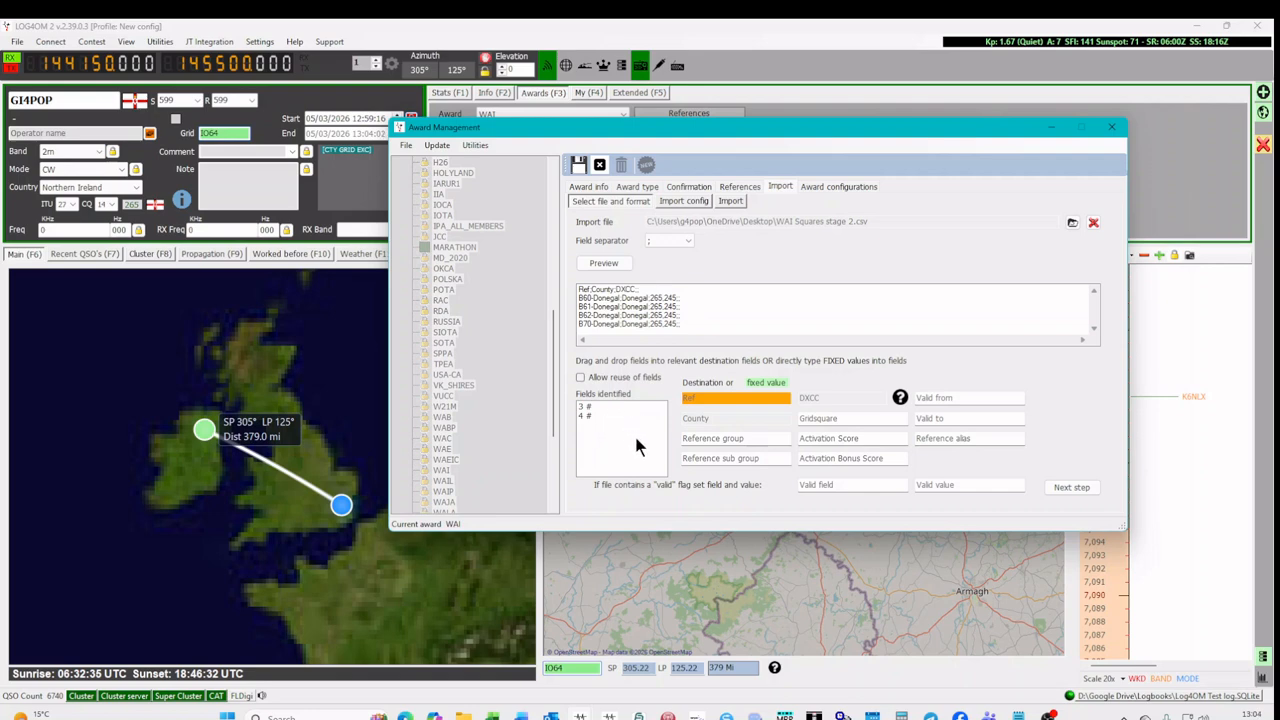
Step: Set the first and last parts of the date format in the import configuration and proceed to the import stage
{"action": "left_click", "coordinate": [1067, 488]}
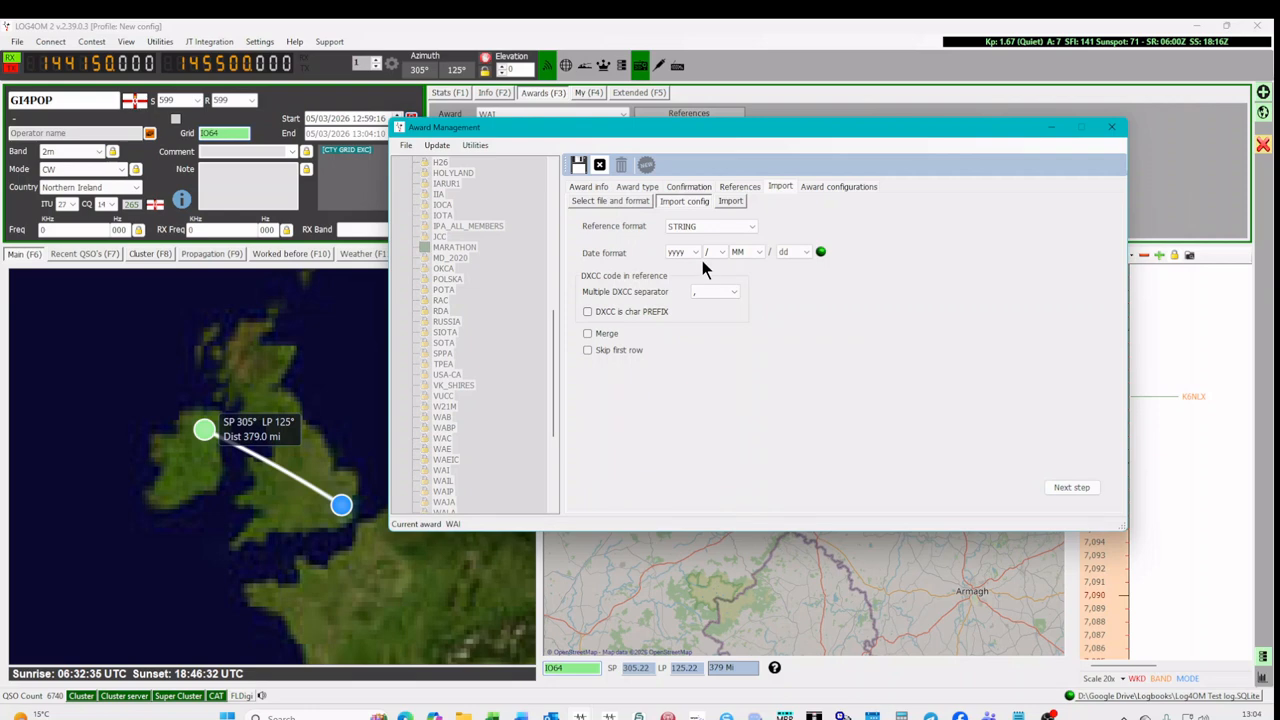
{"action": "left_click", "coordinate": [695, 253]}
{"action": "left_click", "coordinate": [685, 292]}
{"action": "left_click", "coordinate": [805, 252]}
{"action": "left_click", "coordinate": [799, 266]}
{"action": "left_click", "coordinate": [1066, 487]}
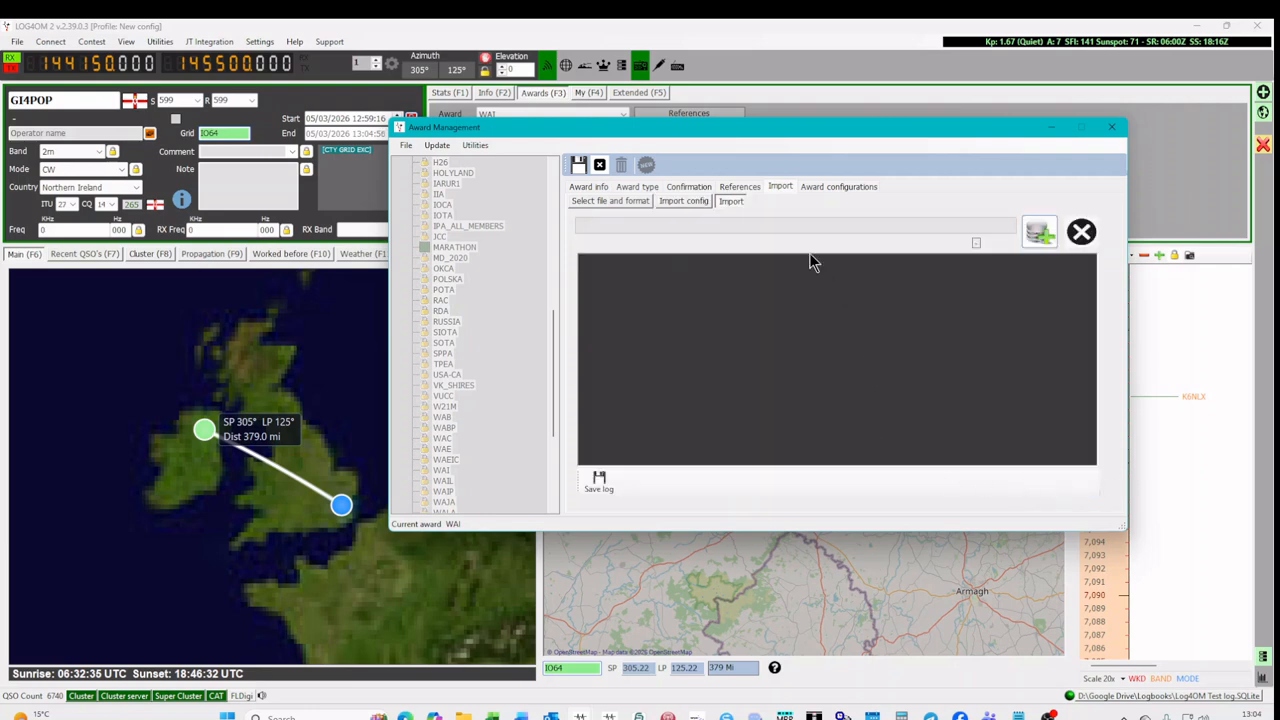
Step: Run the import of the squares file into the WAI award and save the award
{"action": "left_click", "coordinate": [1036, 231]}
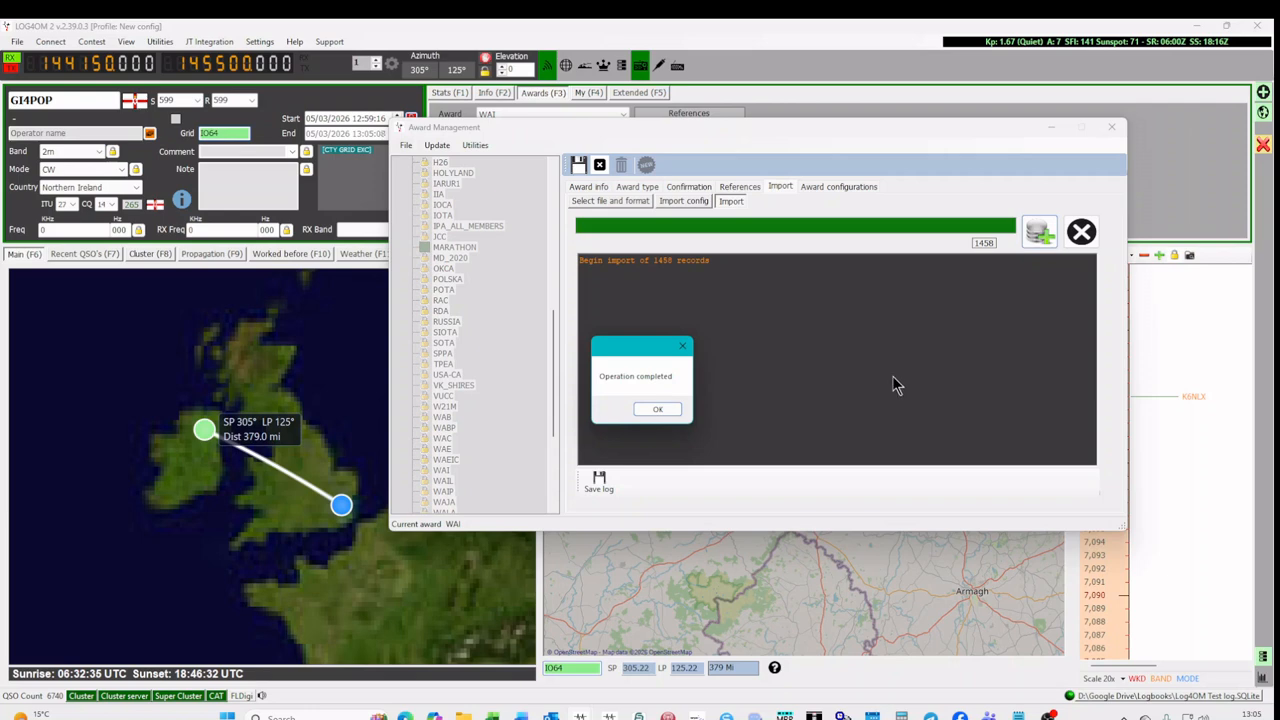
{"action": "left_click", "coordinate": [655, 408]}
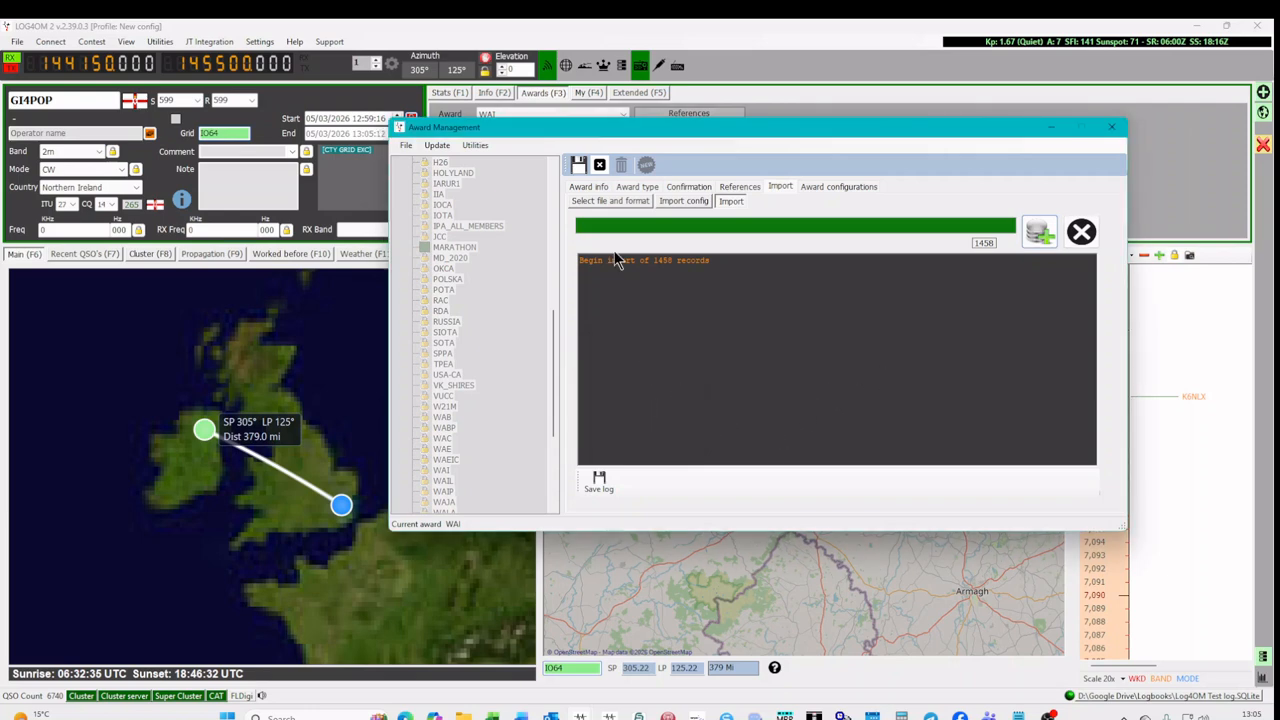
{"action": "left_click", "coordinate": [576, 165]}
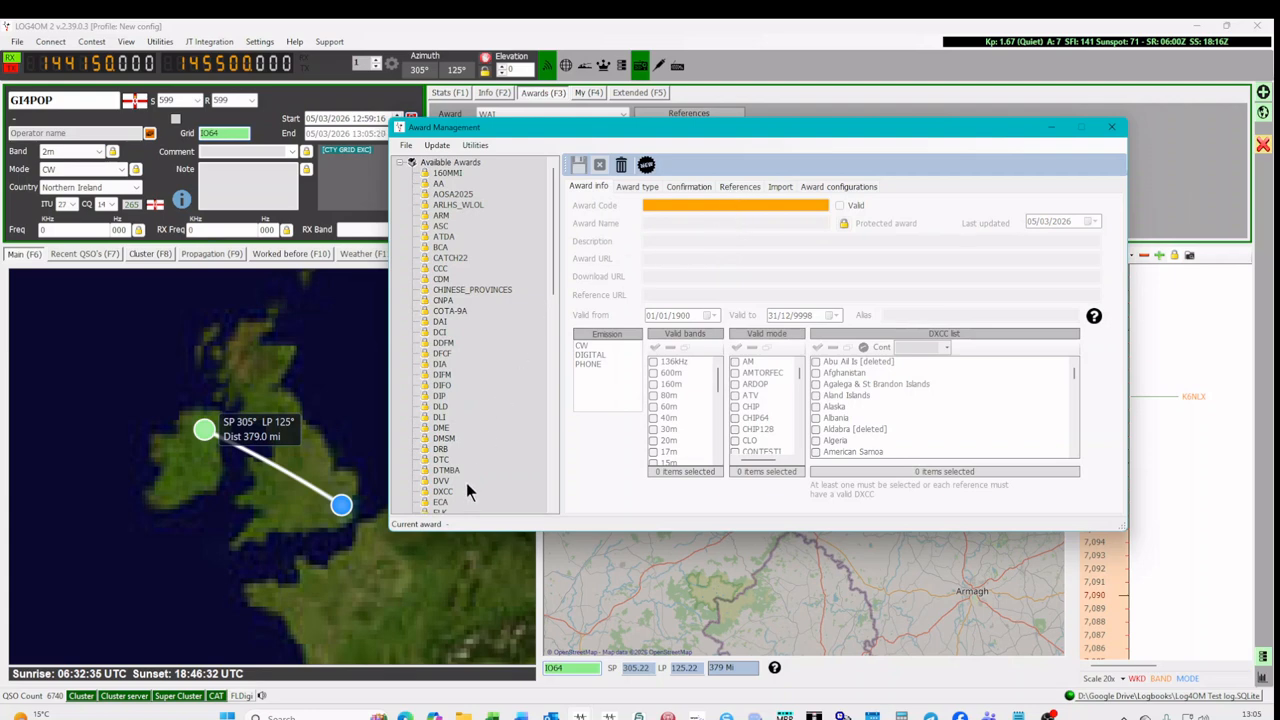
Step: Reopen the WAI award to review its imported reference list, and close the award manager without further edits
{"action": "left_click_drag", "start_coordinate": [555, 288], "coordinate": [561, 444]}
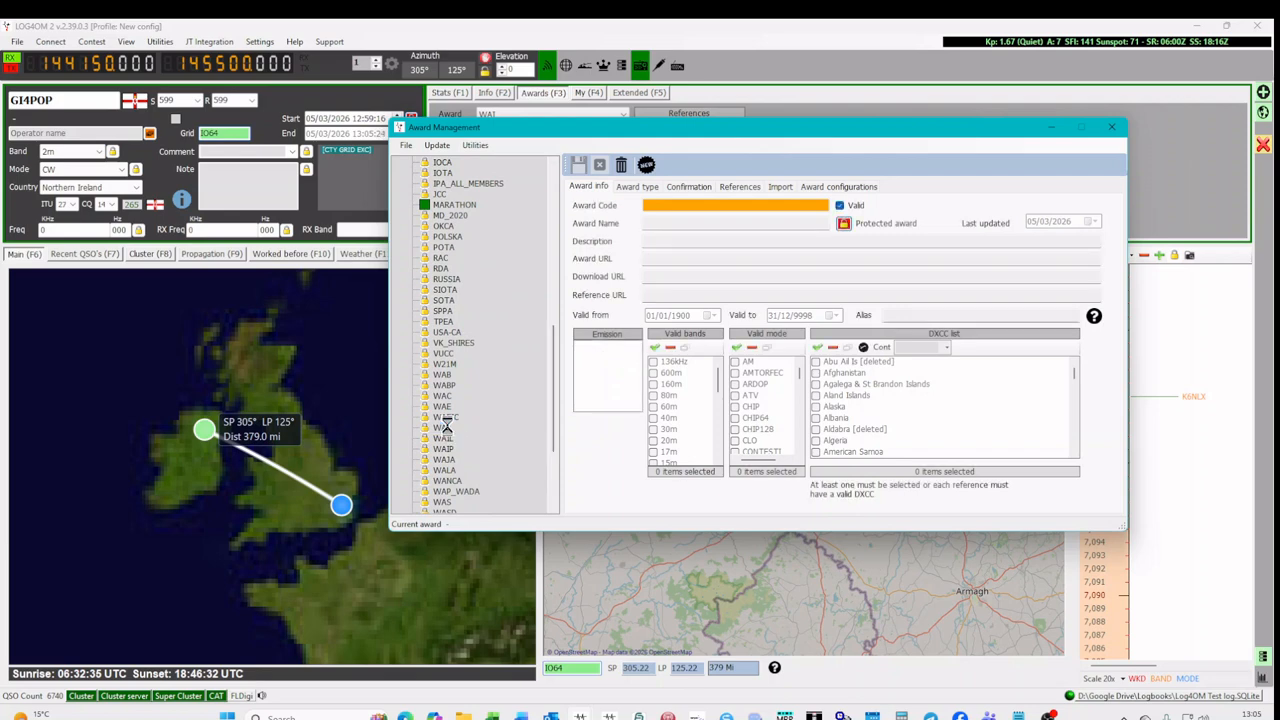
{"action": "left_click", "coordinate": [740, 187]}
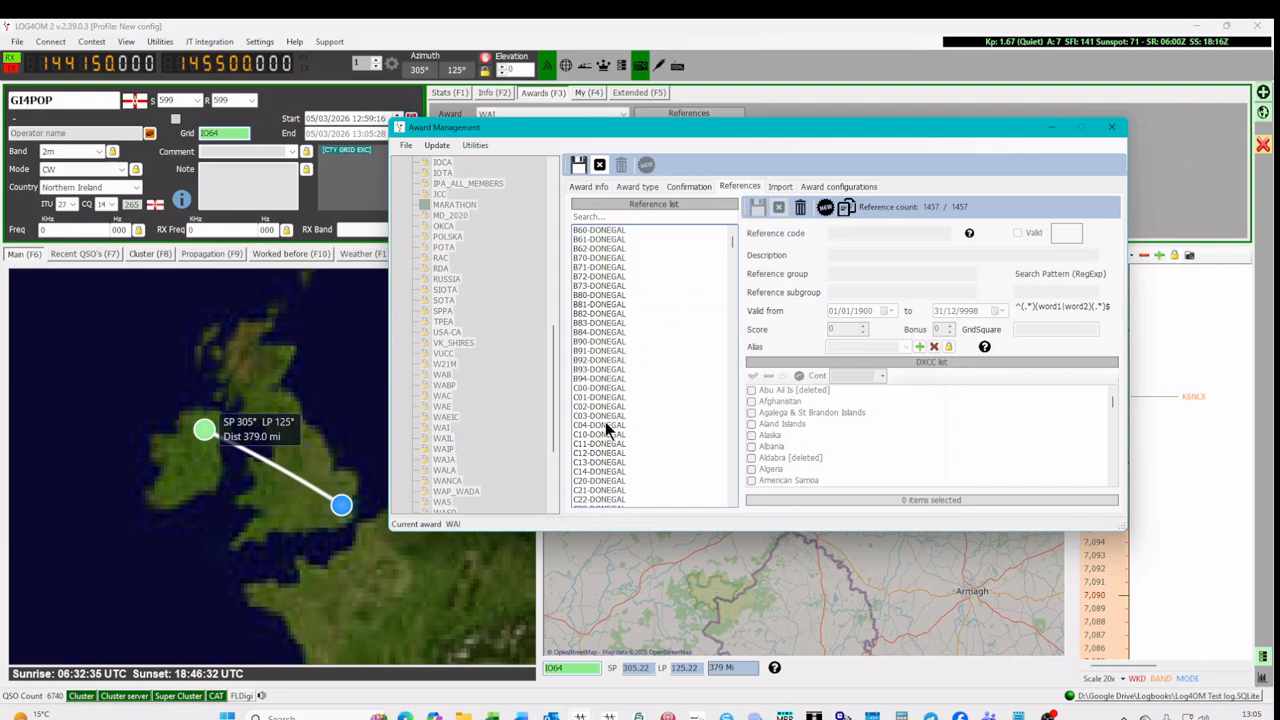
{"action": "scroll", "coordinate": [677, 351], "scroll_direction": "down", "scroll_amount": 5}
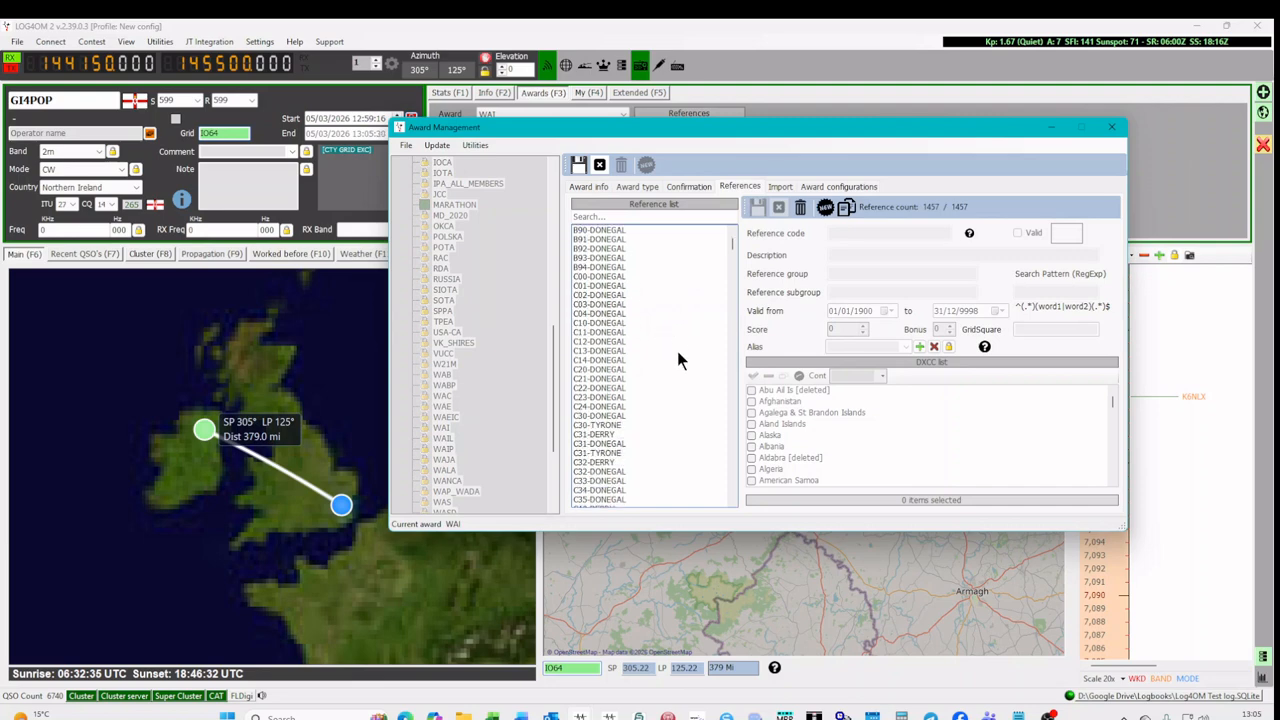
{"action": "scroll", "coordinate": [677, 351], "scroll_direction": "down", "scroll_amount": 3}
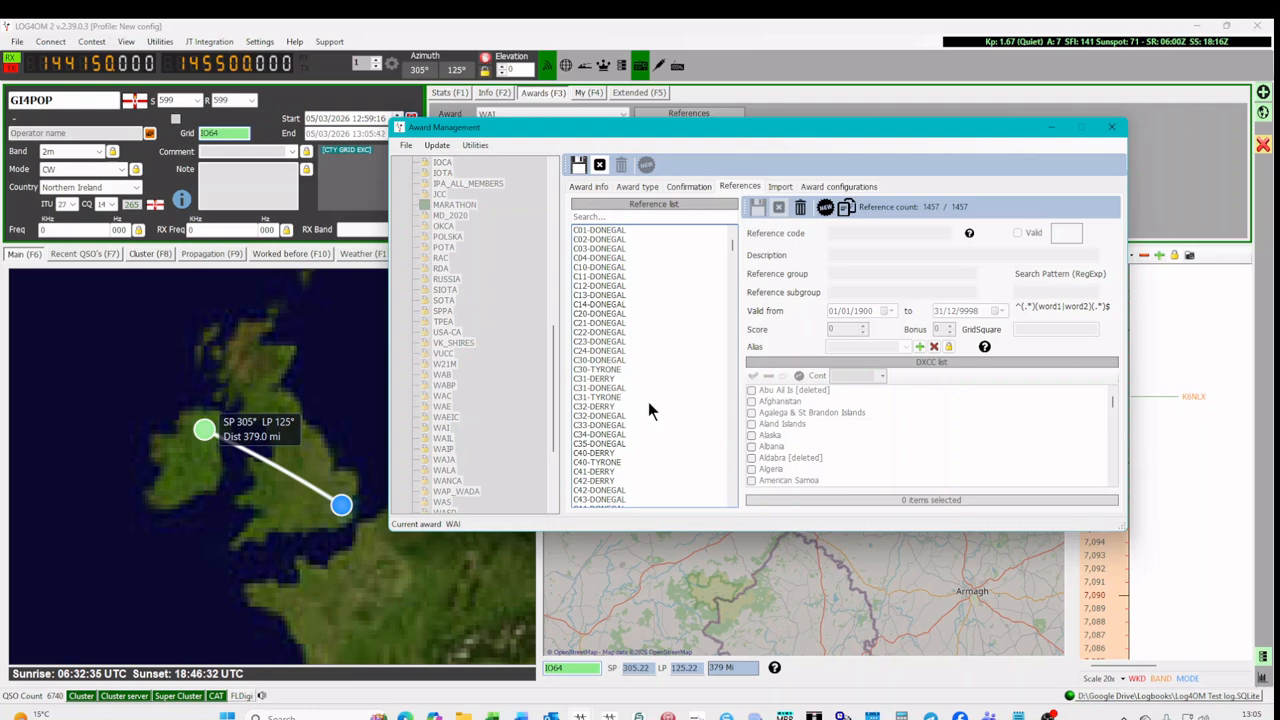
{"action": "left_click", "coordinate": [599, 166]}
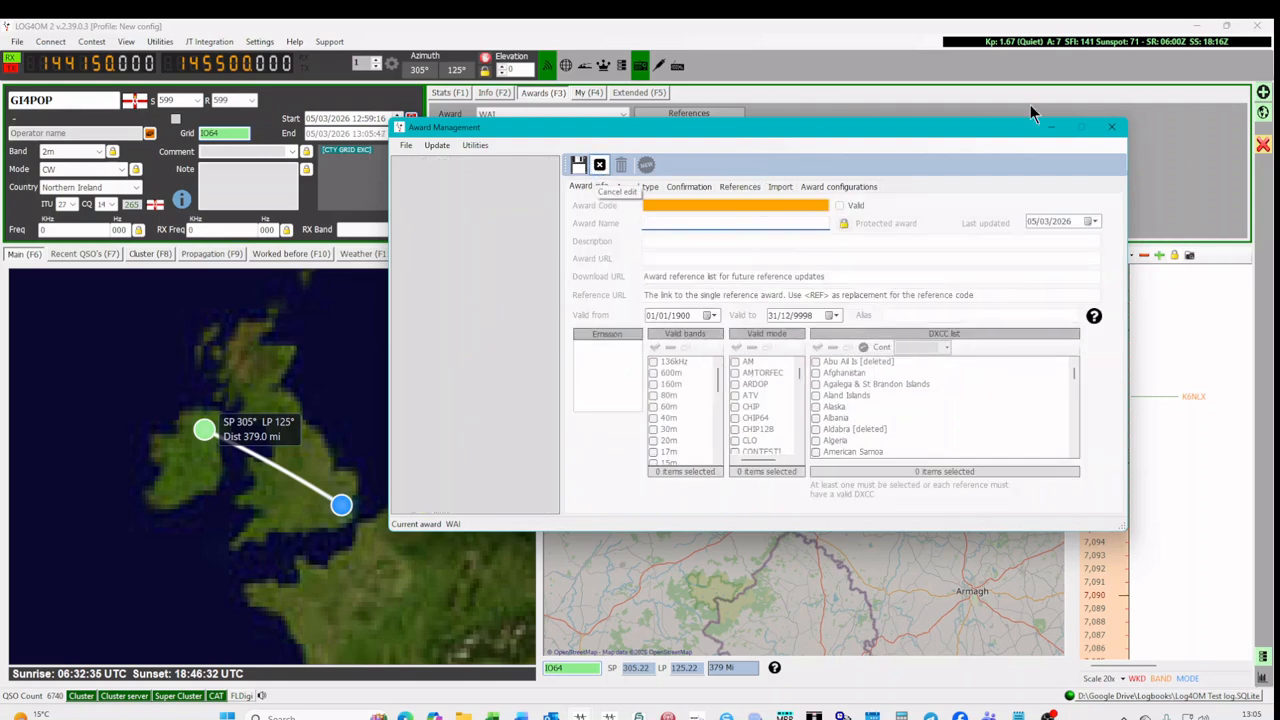
{"action": "left_click", "coordinate": [1112, 133]}
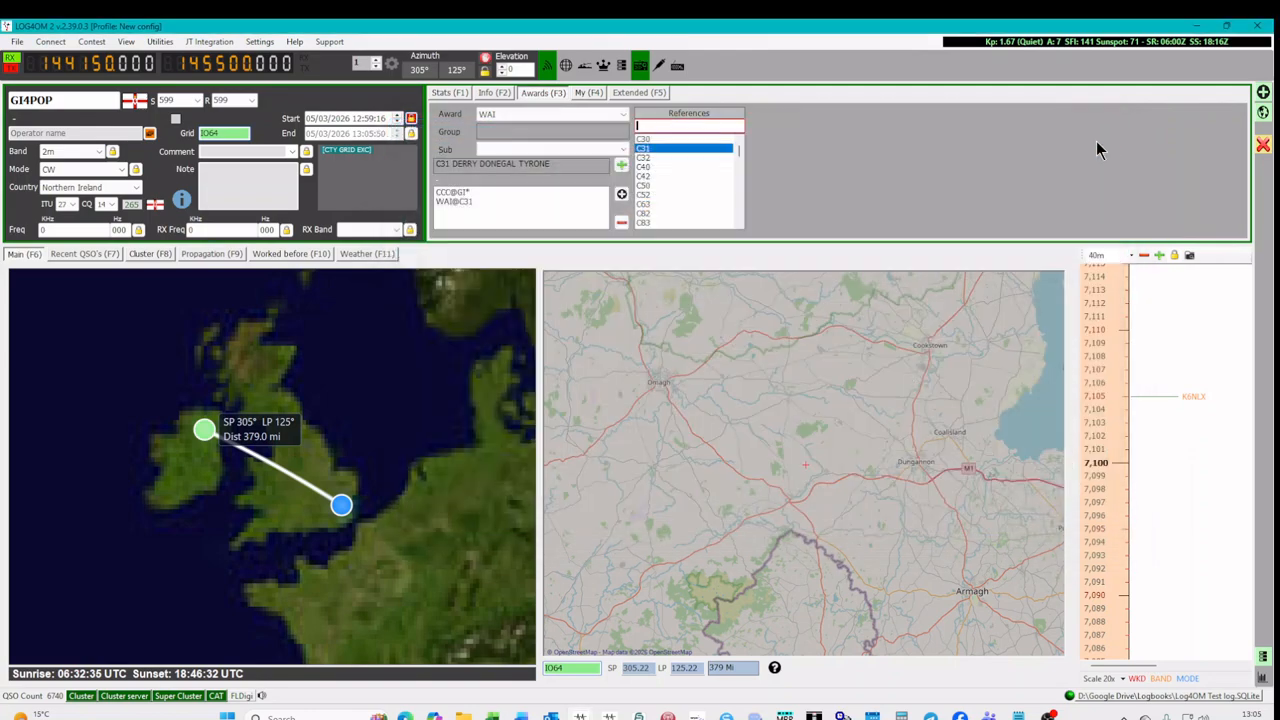
Step: Shut down Log4OM and start it again, agreeing to continue despite another instance being reported
{"action": "left_click", "coordinate": [1258, 30]}
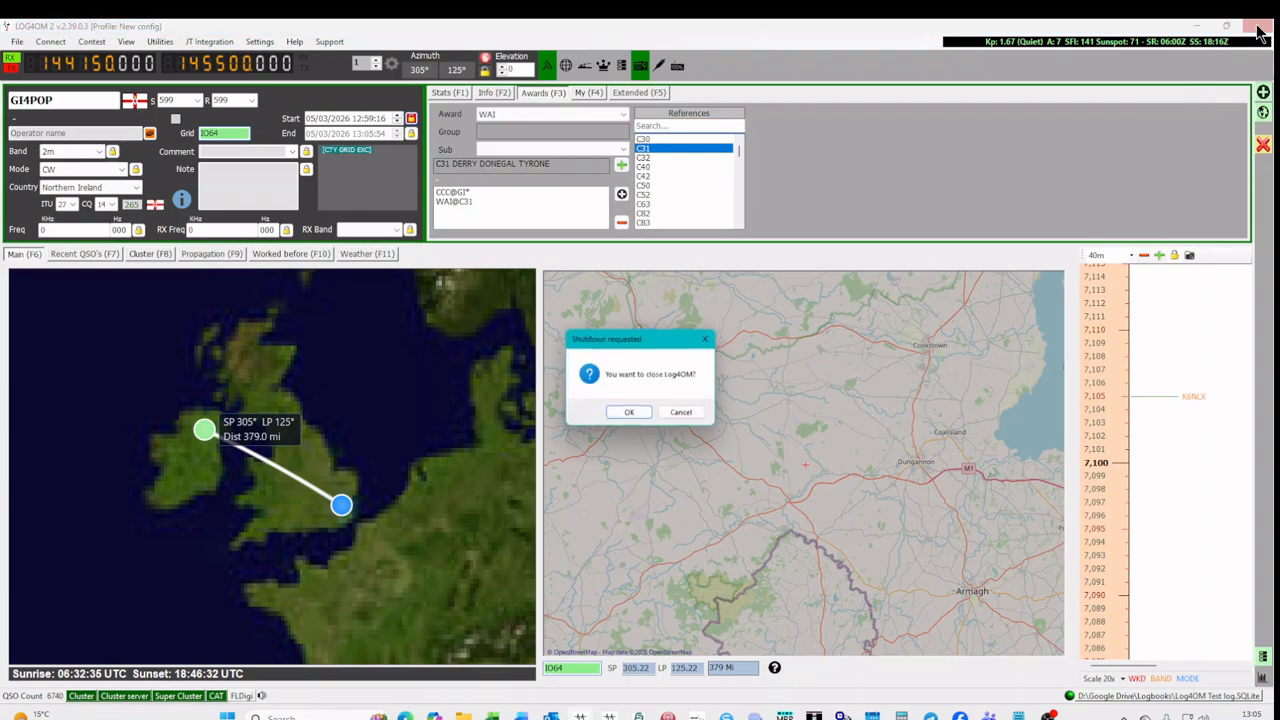
{"action": "left_click", "coordinate": [628, 419]}
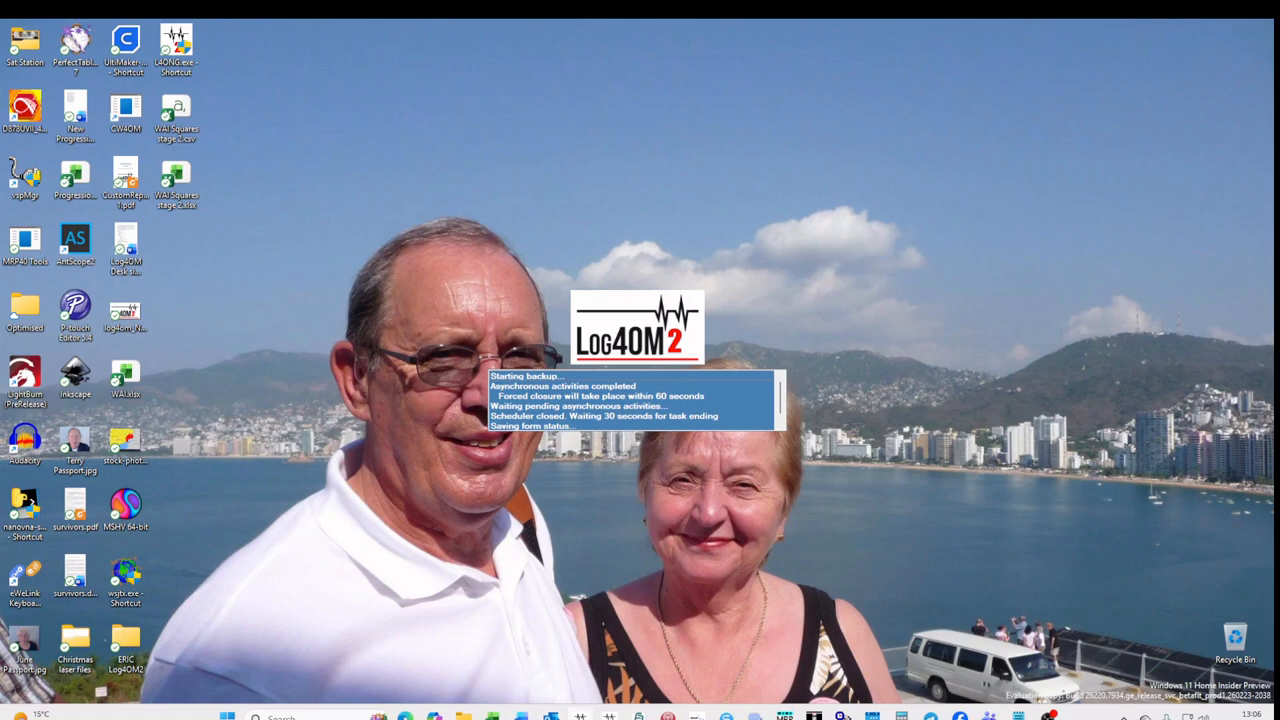
{"action": "mouse_move", "coordinate": [580, 716]}
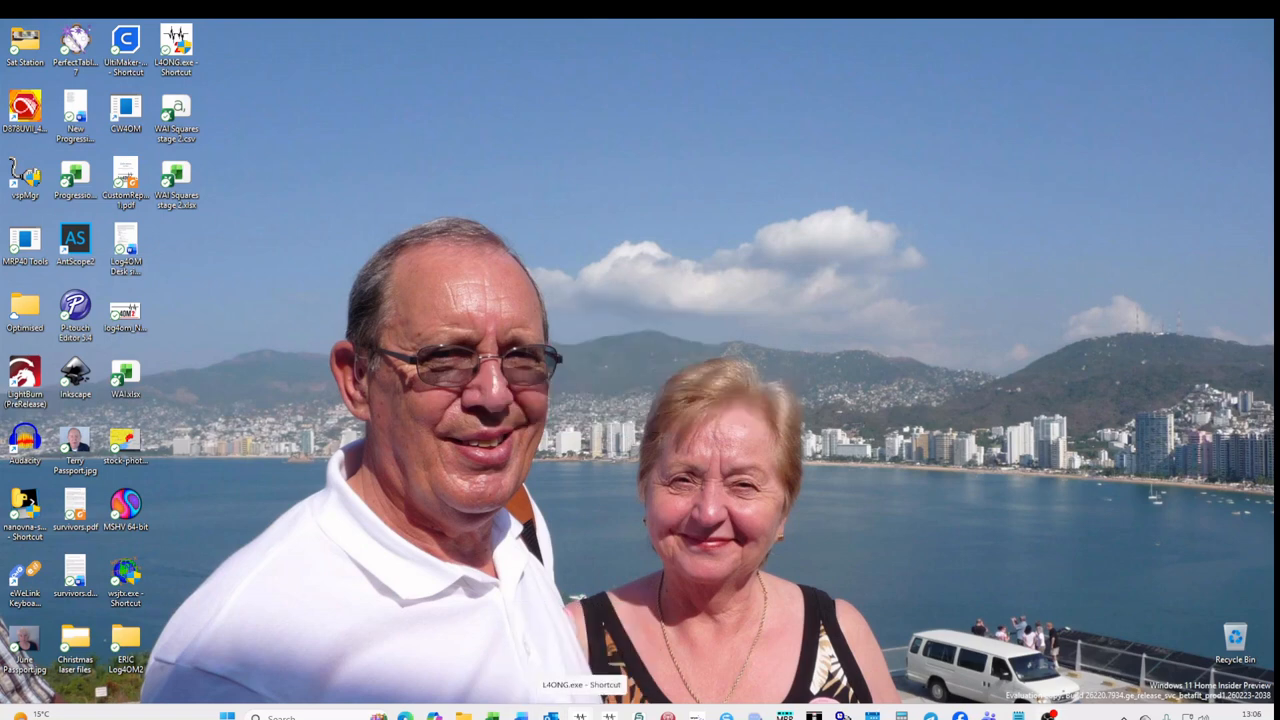
{"action": "left_click", "coordinate": [580, 716]}
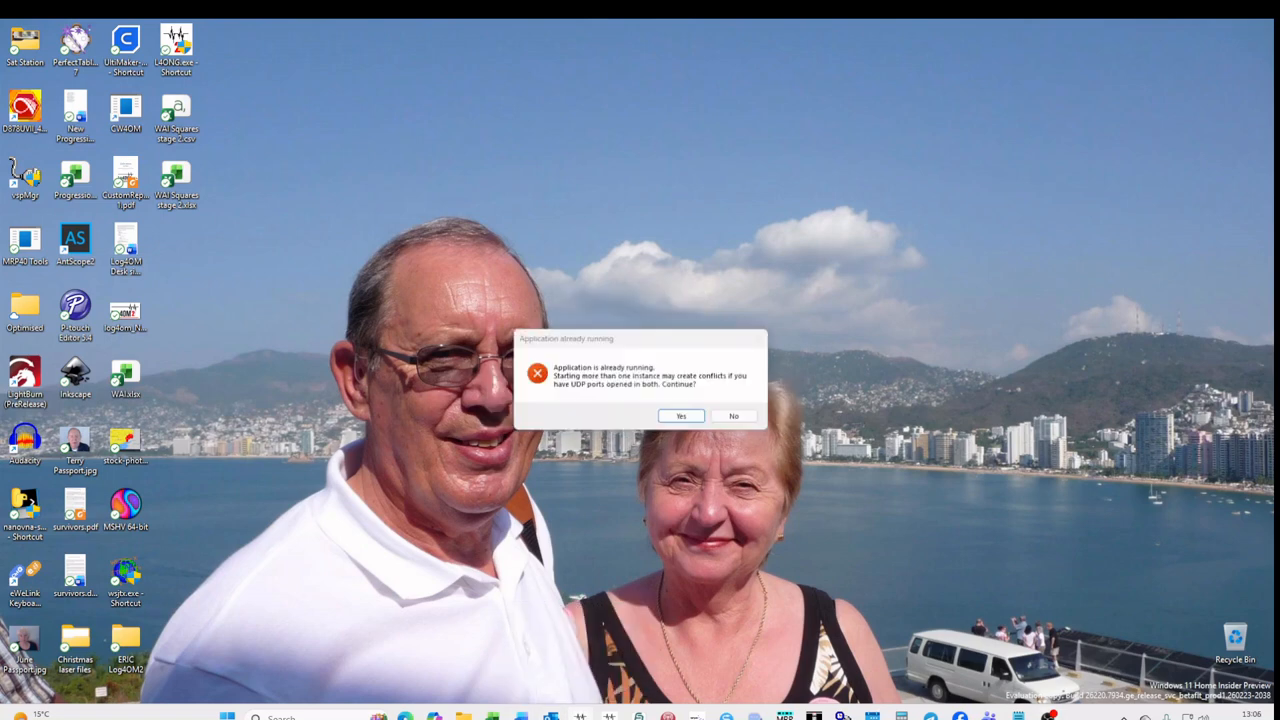
{"action": "left_click", "coordinate": [766, 430]}
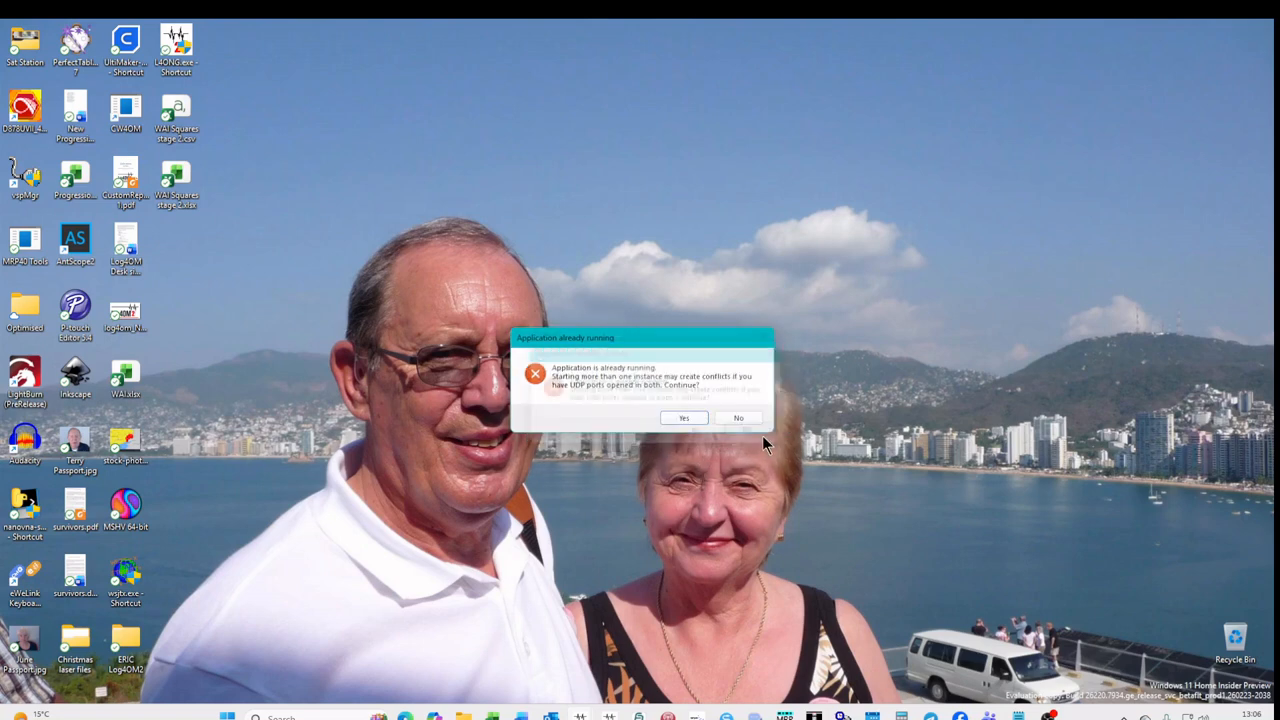
{"action": "left_click", "coordinate": [677, 420]}
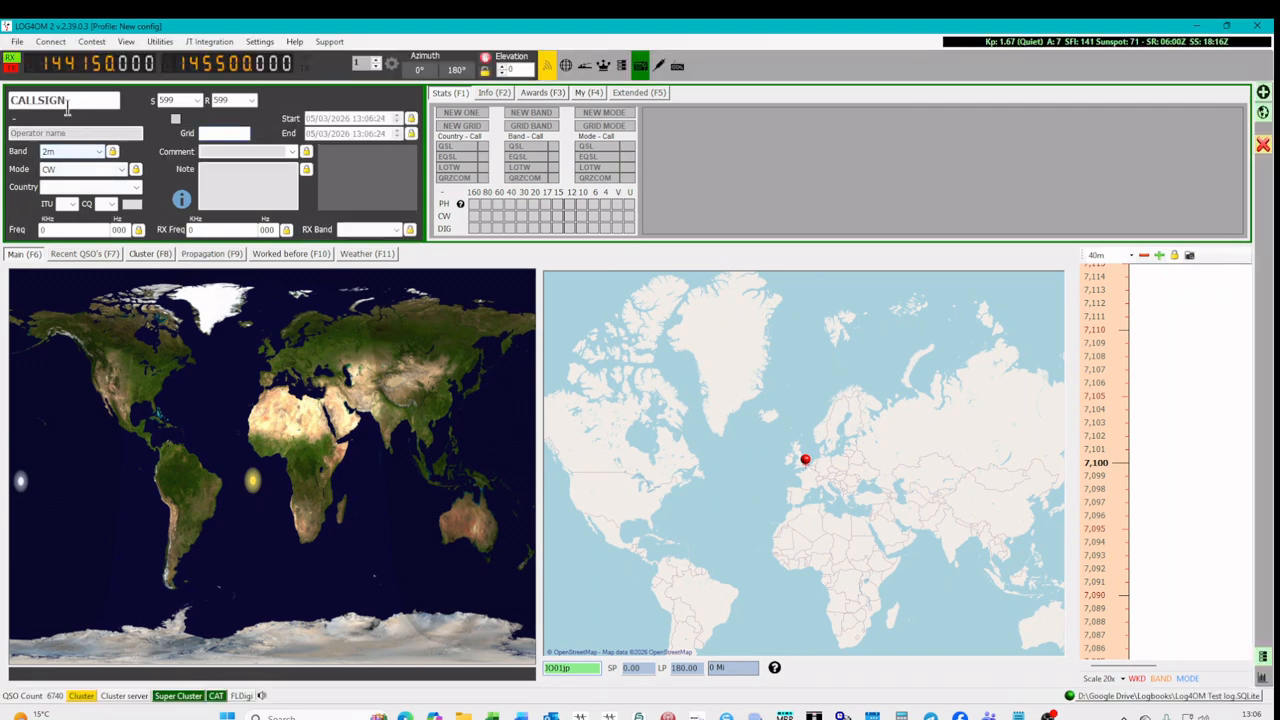
{"action": "left_click", "coordinate": [63, 100]}
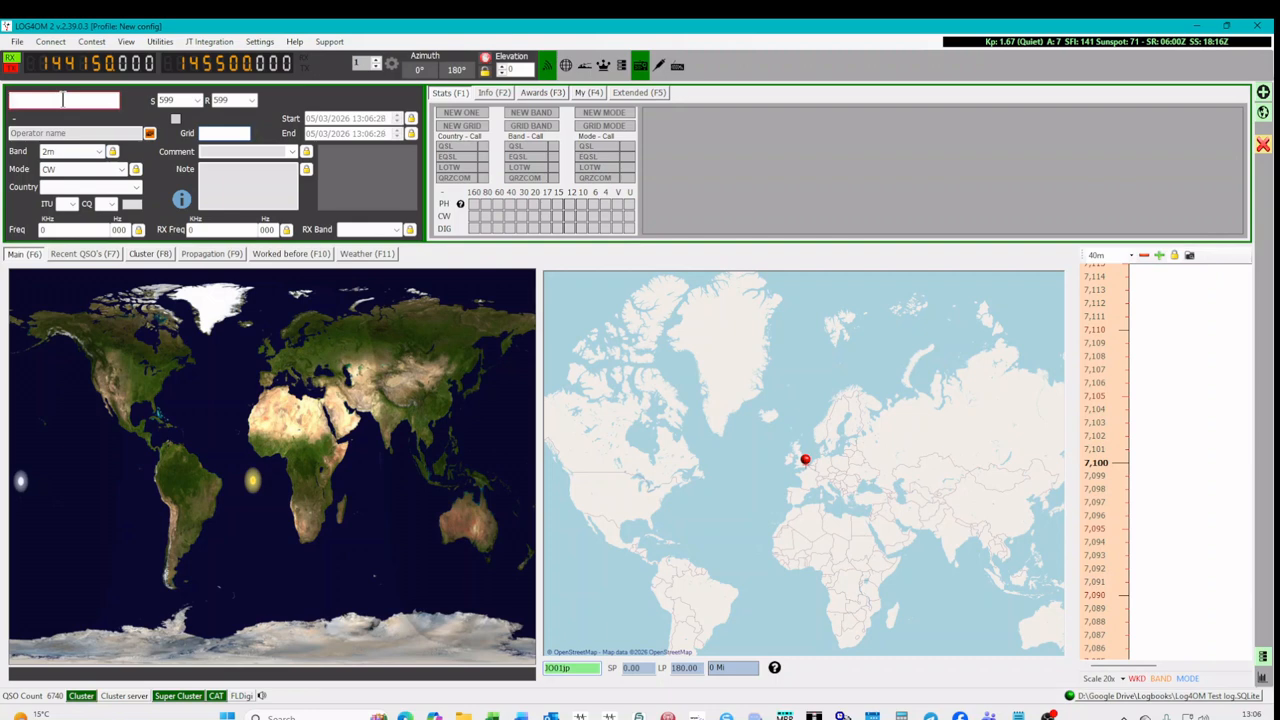
{"action": "type", "text": "GI4POP"}
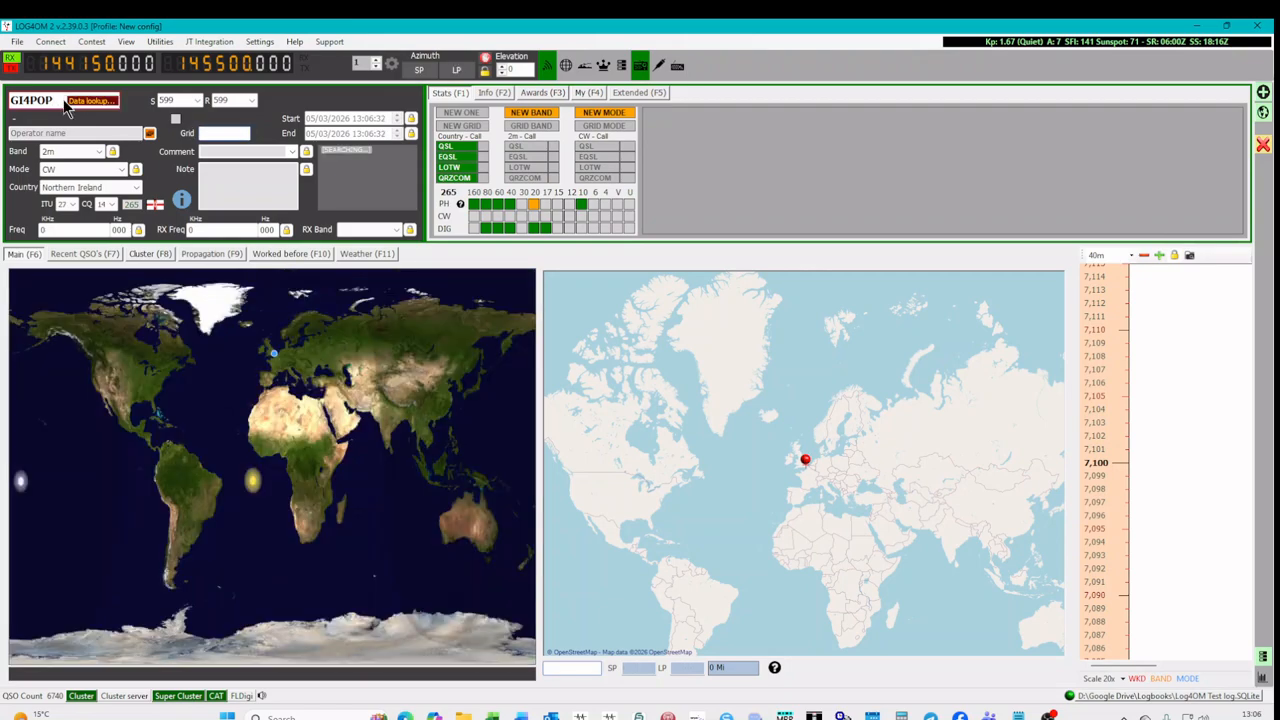
{"action": "left_click", "coordinate": [550, 92]}
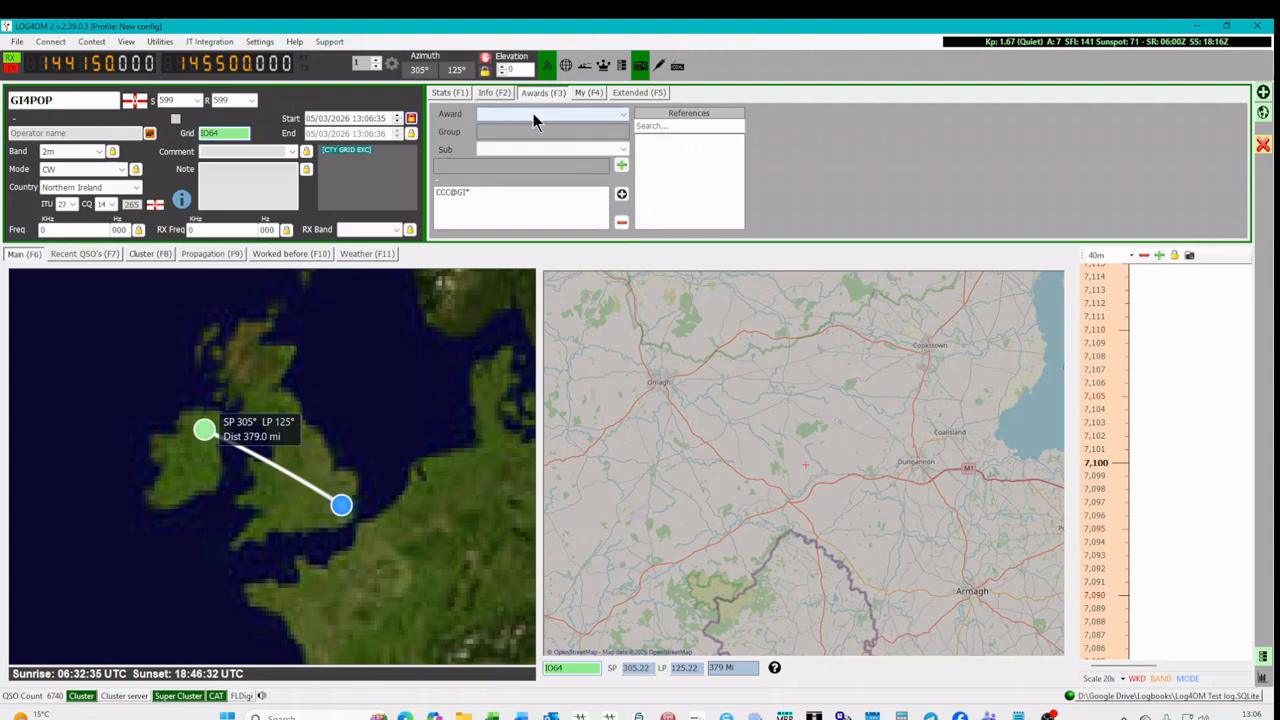
{"action": "left_click", "coordinate": [533, 113]}
{"action": "left_click", "coordinate": [498, 213]}
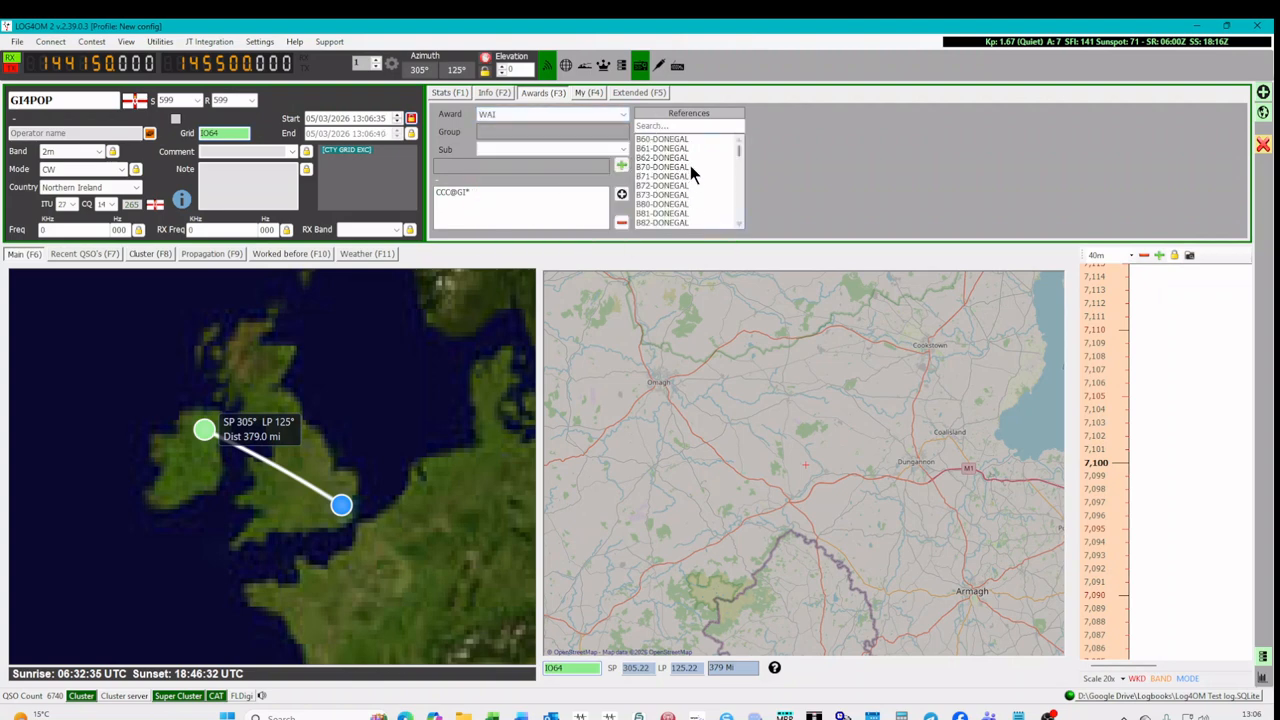
Step: Examine the county-split entries for square C31 in the WAI references: C31-DERRY, C31-DONEGAL and C31-TYRONE
{"action": "scroll", "coordinate": [705, 166], "scroll_direction": "down", "scroll_amount": 1}
{"action": "scroll", "coordinate": [711, 185], "scroll_direction": "down", "scroll_amount": 4}
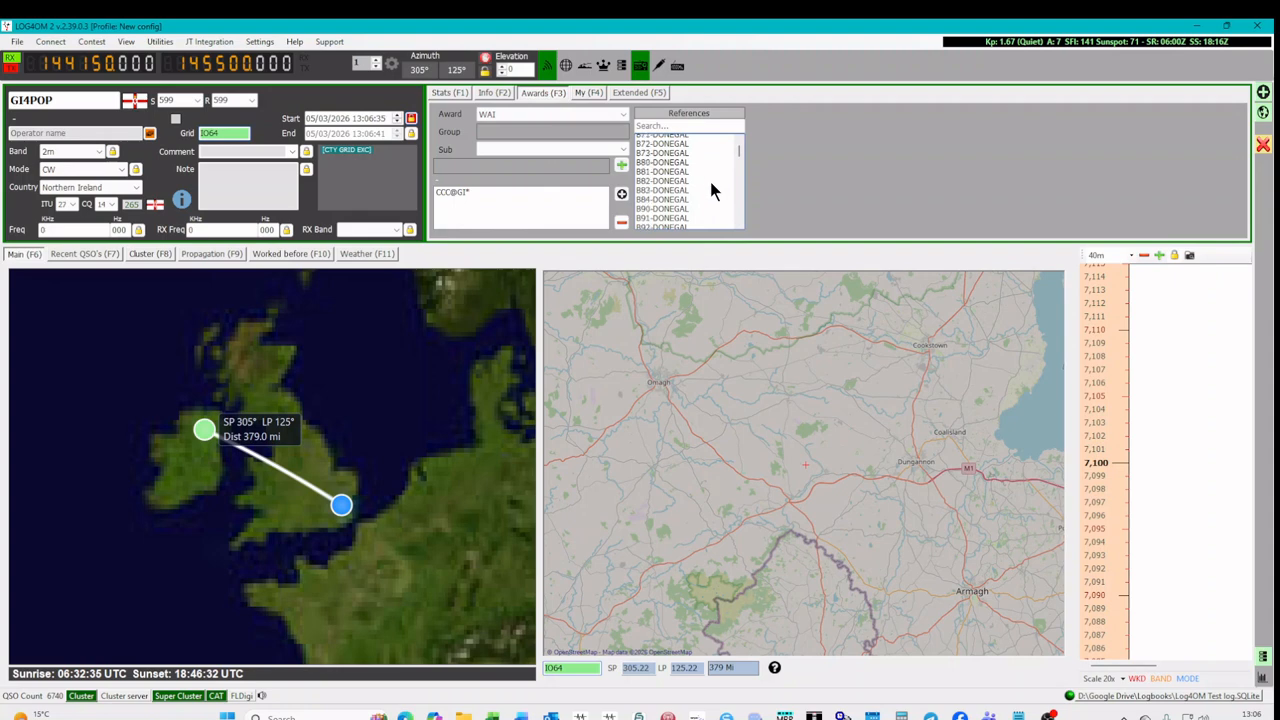
{"action": "scroll", "coordinate": [711, 185], "scroll_direction": "down", "scroll_amount": 5}
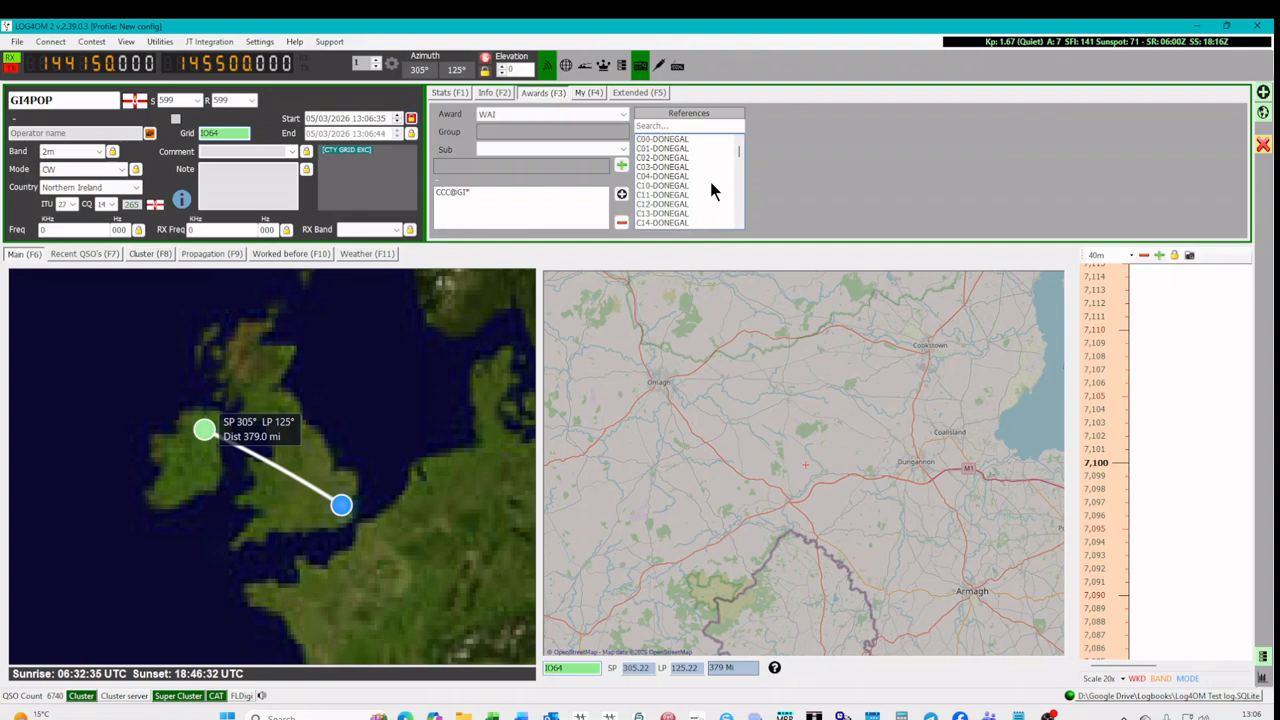
{"action": "scroll", "coordinate": [709, 177], "scroll_direction": "down", "scroll_amount": 2}
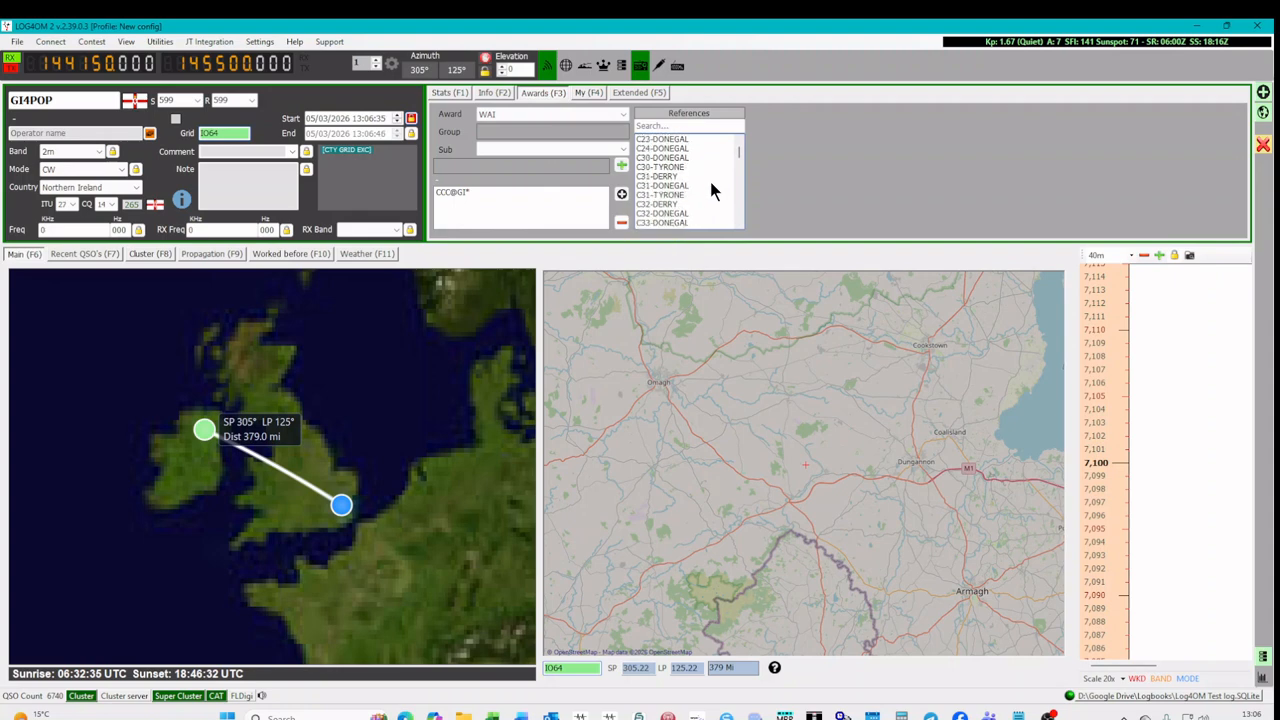
{"action": "left_click", "coordinate": [660, 169]}
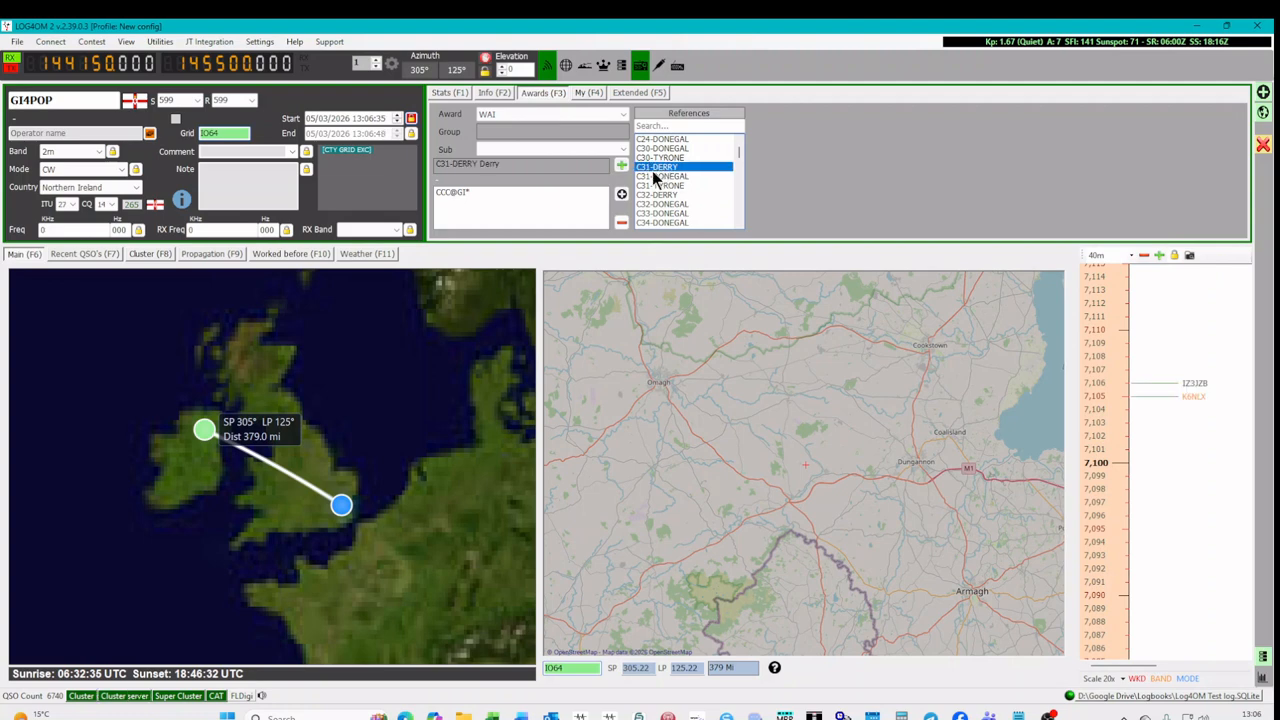
{"action": "left_click", "coordinate": [665, 176]}
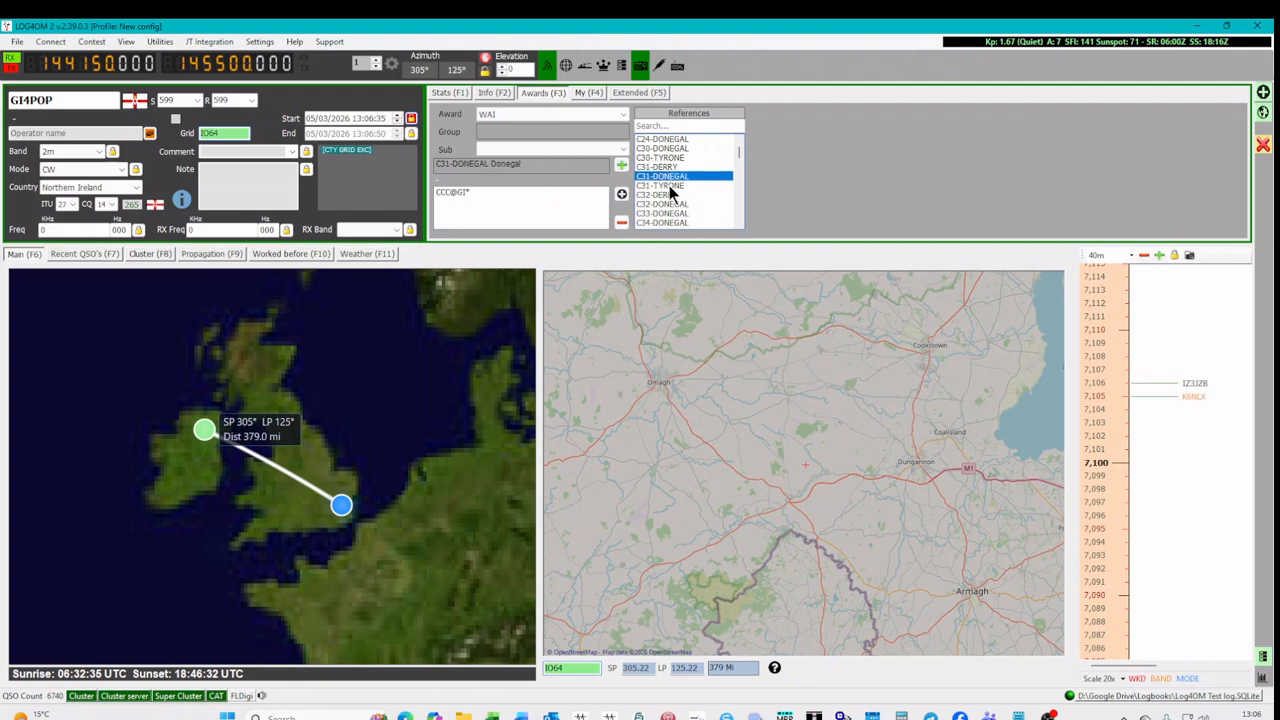
{"action": "left_click", "coordinate": [669, 185]}
Step: Find the C52 entries among the WAI references and add C52-DONEGAL to the contact's award references
{"action": "scroll", "coordinate": [701, 205], "scroll_direction": "down", "scroll_amount": 4}
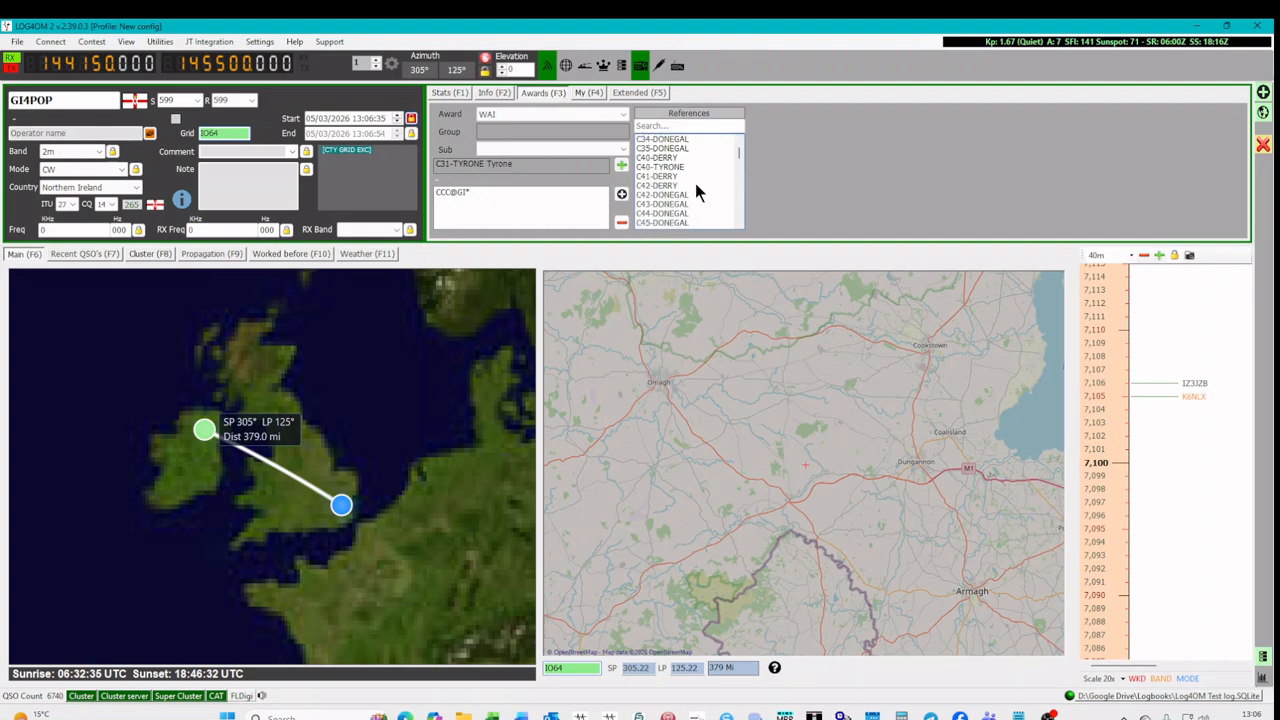
{"action": "scroll", "coordinate": [699, 186], "scroll_direction": "down", "scroll_amount": 3}
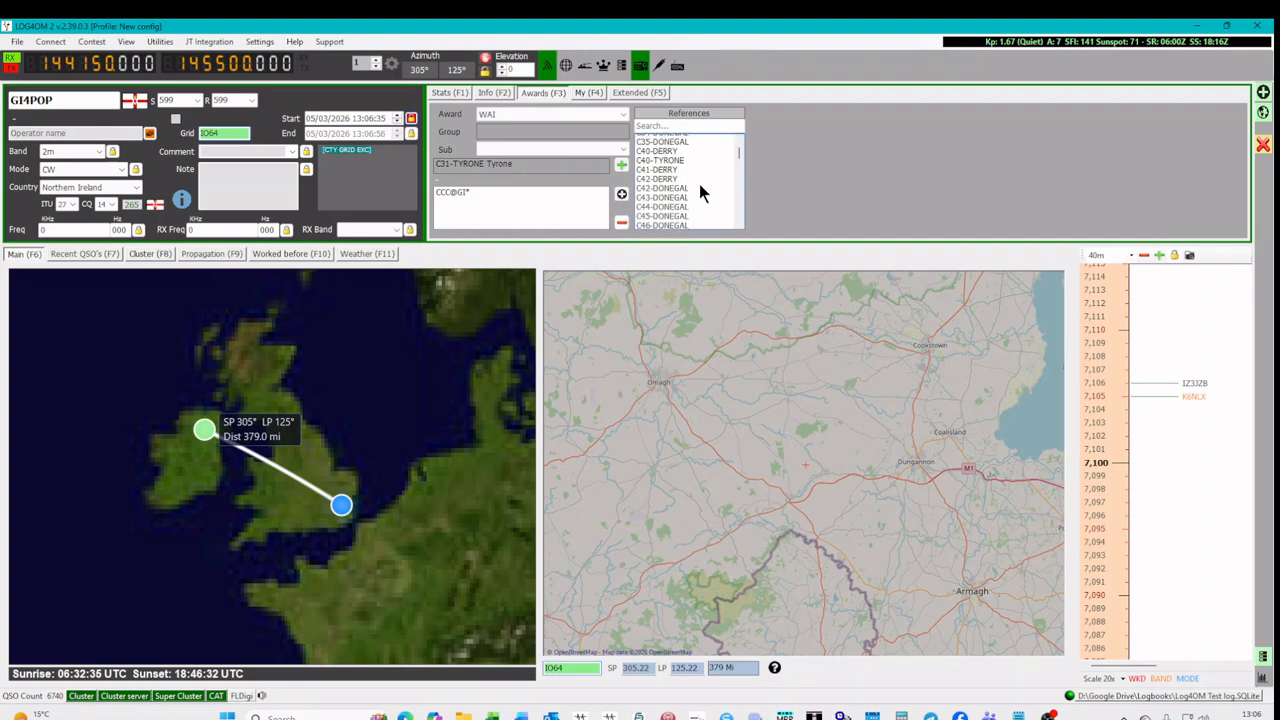
{"action": "scroll", "coordinate": [698, 205], "scroll_direction": "down", "scroll_amount": 3}
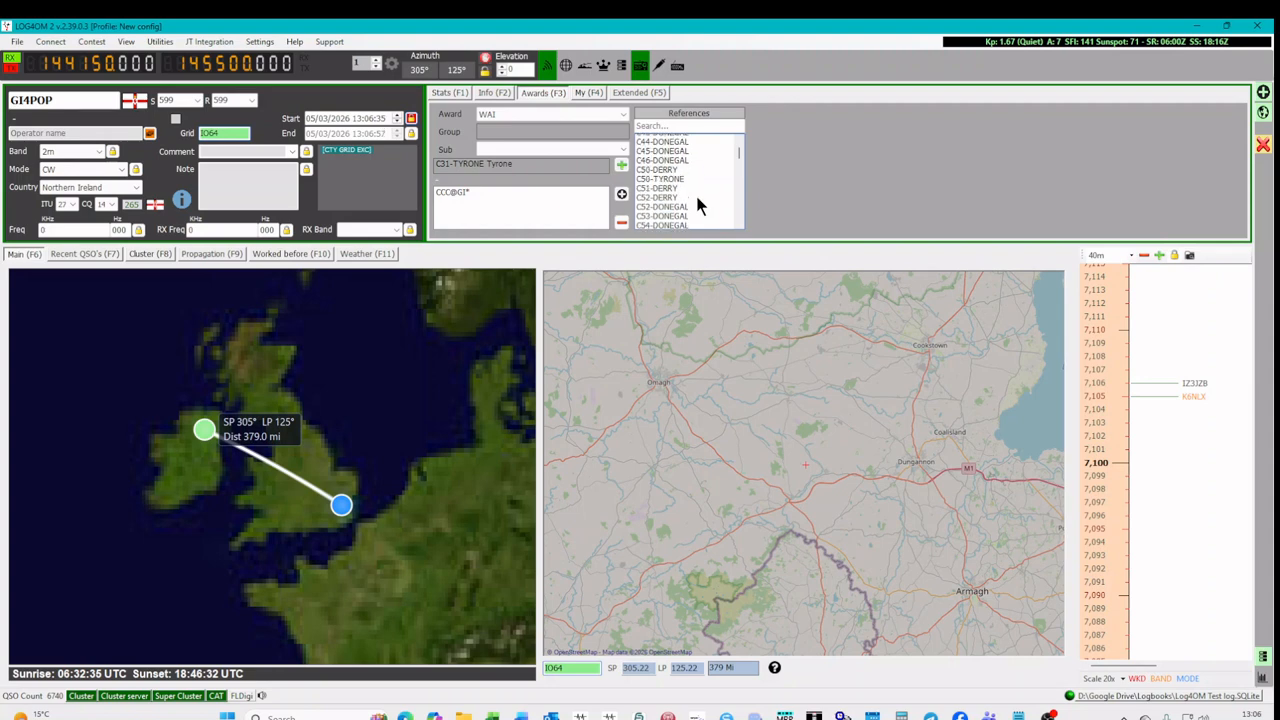
{"action": "scroll", "coordinate": [698, 205], "scroll_direction": "down", "scroll_amount": 1}
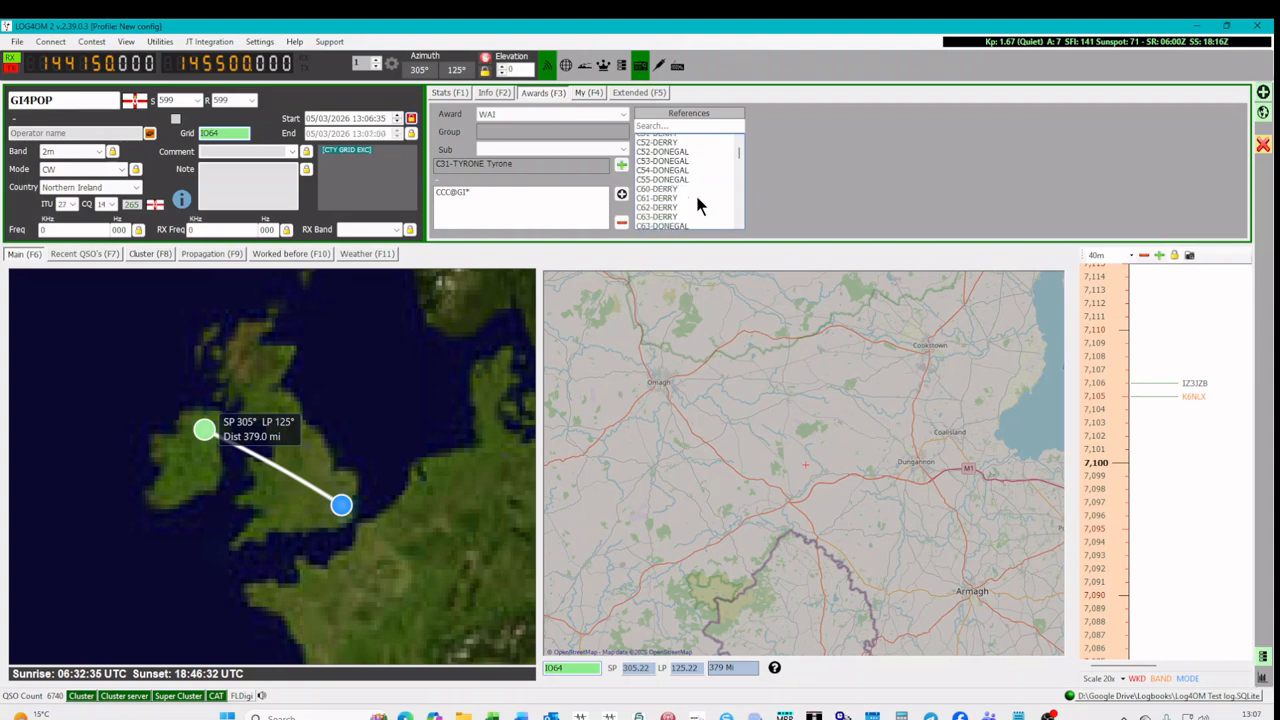
{"action": "left_click", "coordinate": [668, 140]}
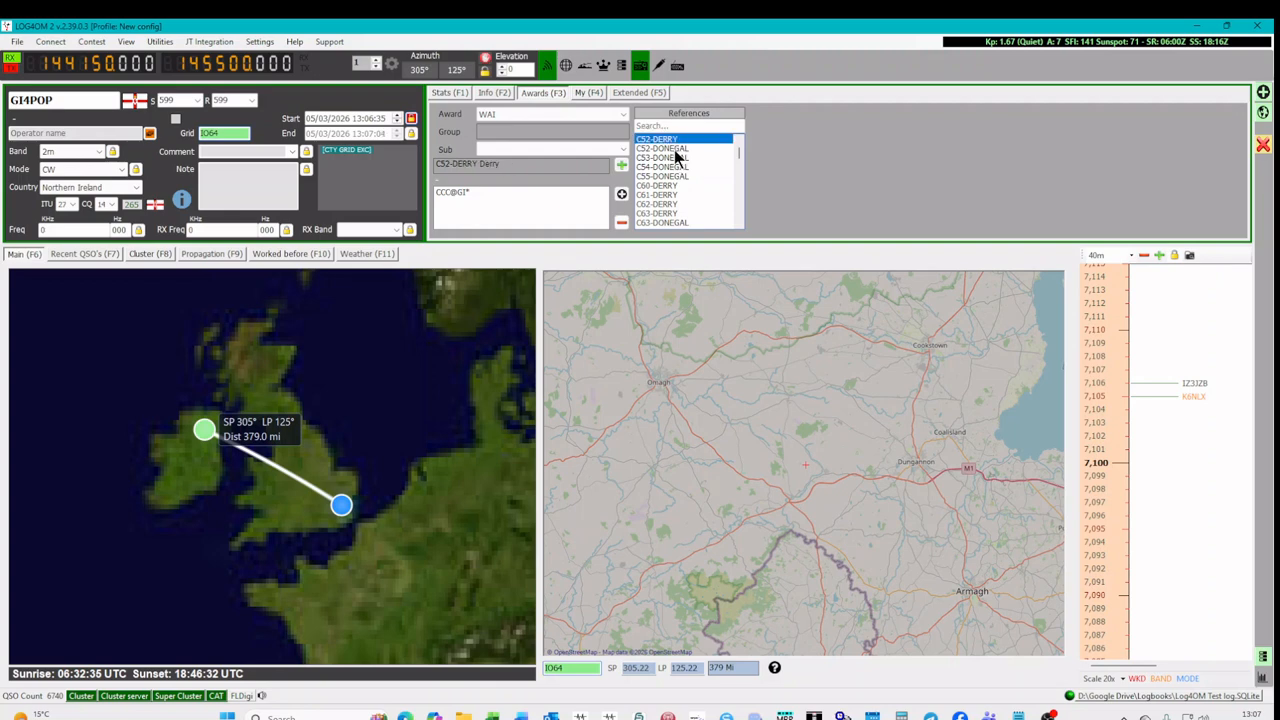
{"action": "left_click", "coordinate": [675, 150]}
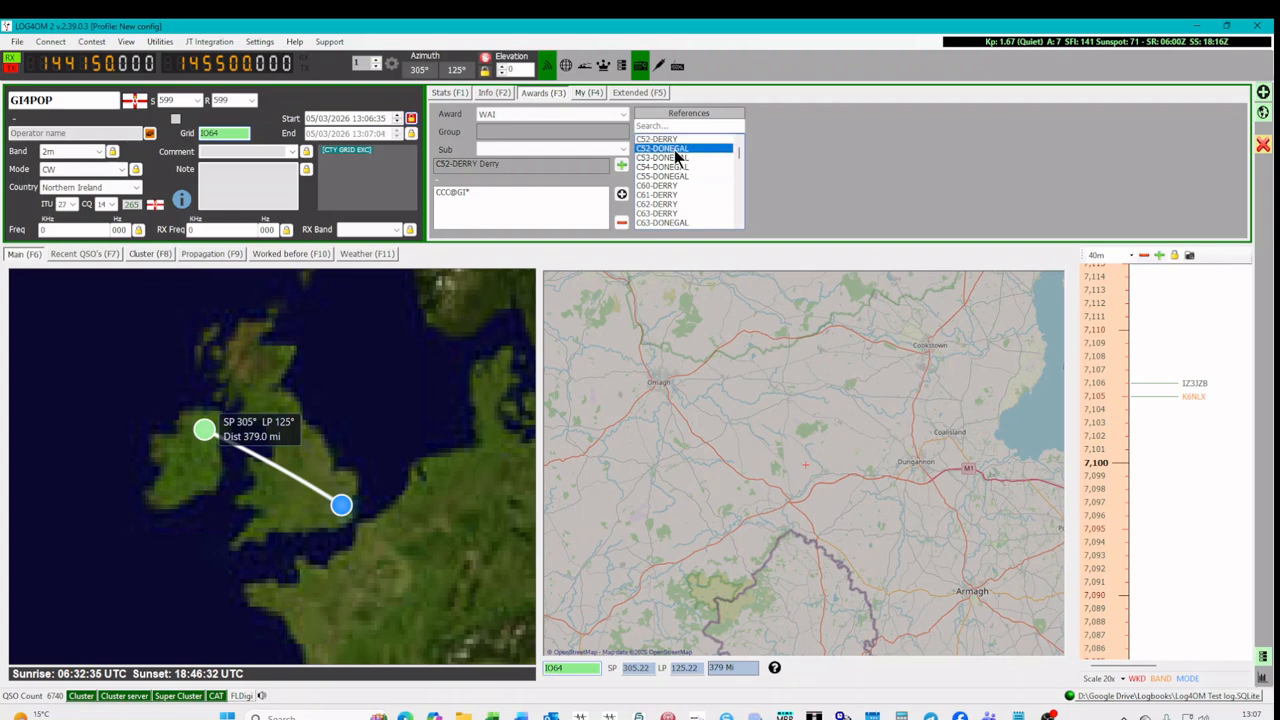
{"action": "left_click", "coordinate": [621, 165]}
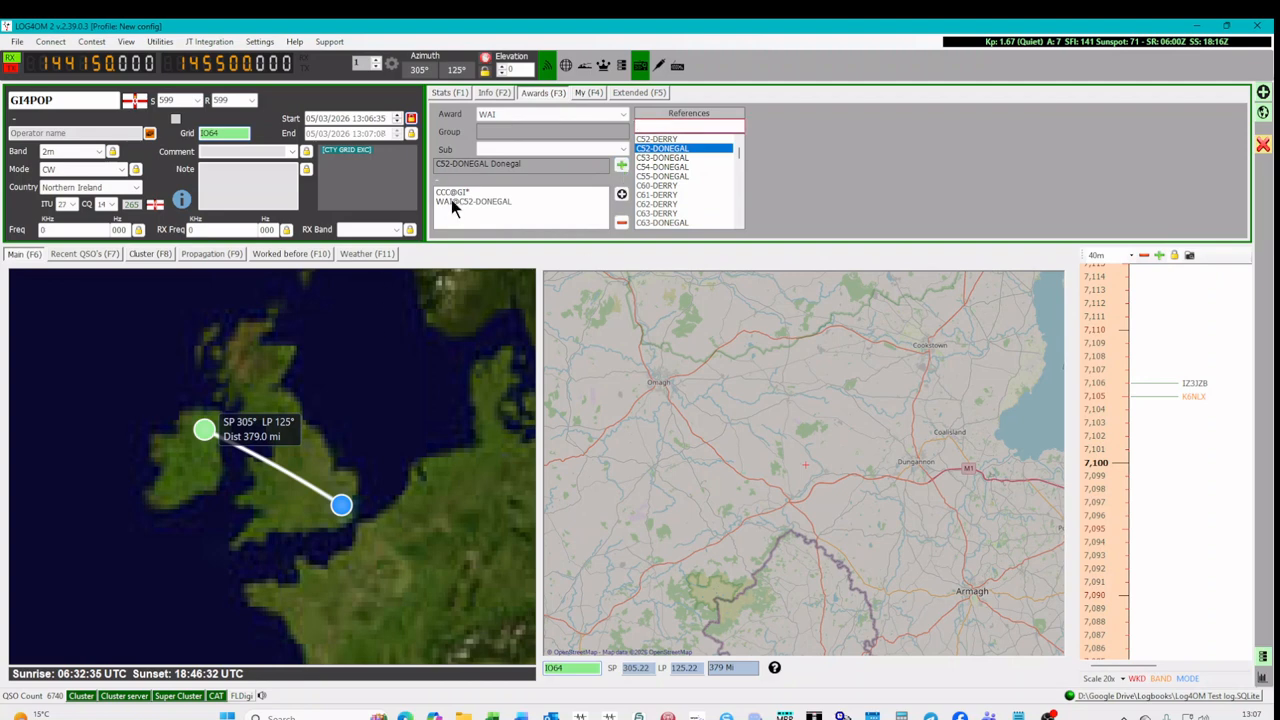